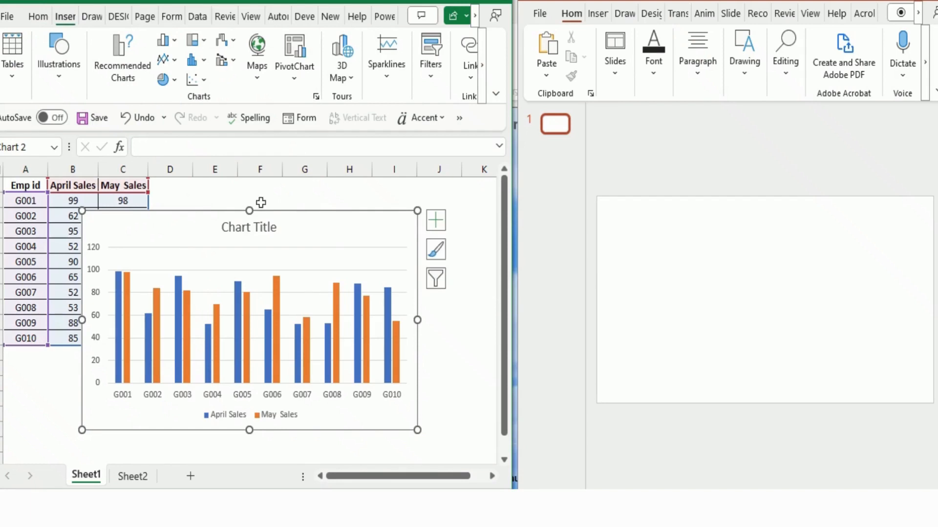
- Move the column chart beside the data table so that it no longer covers the sales columns
left_click(282, 210)
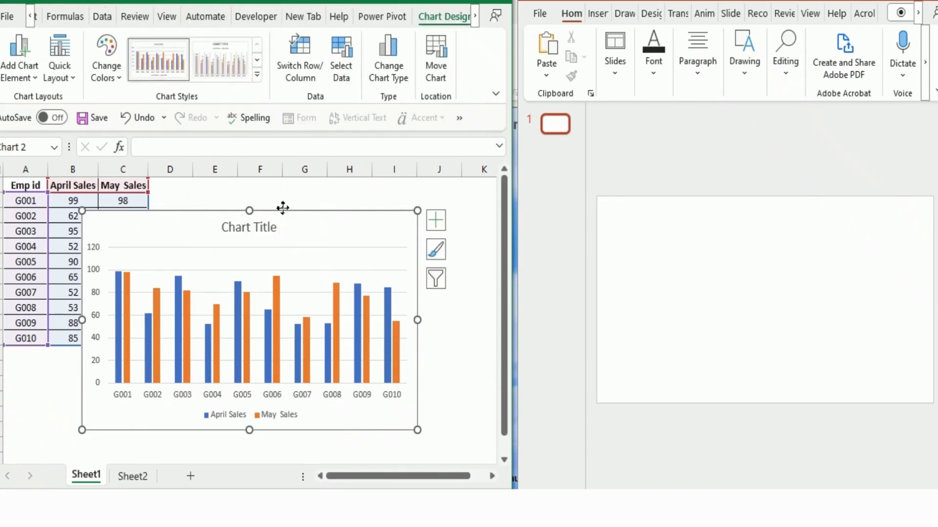
left_click_drag(282, 208, 356, 178)
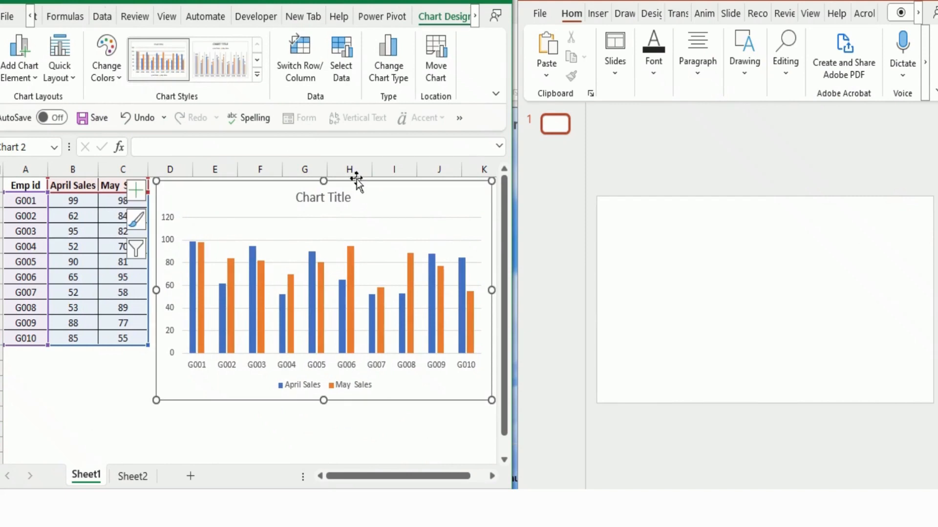
- Delete the vertical value axis and the horizontal gridlines from the chart
left_click(172, 222)
key("Delete")
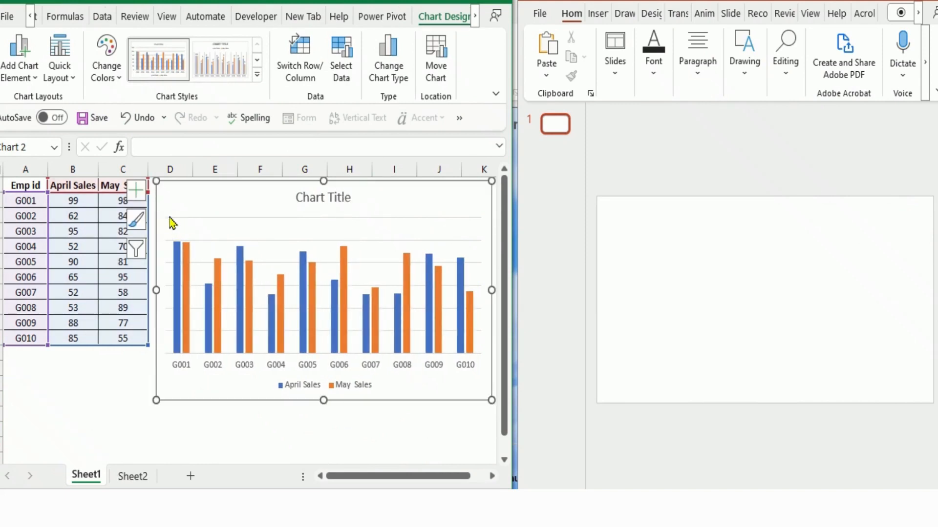
left_click(473, 241)
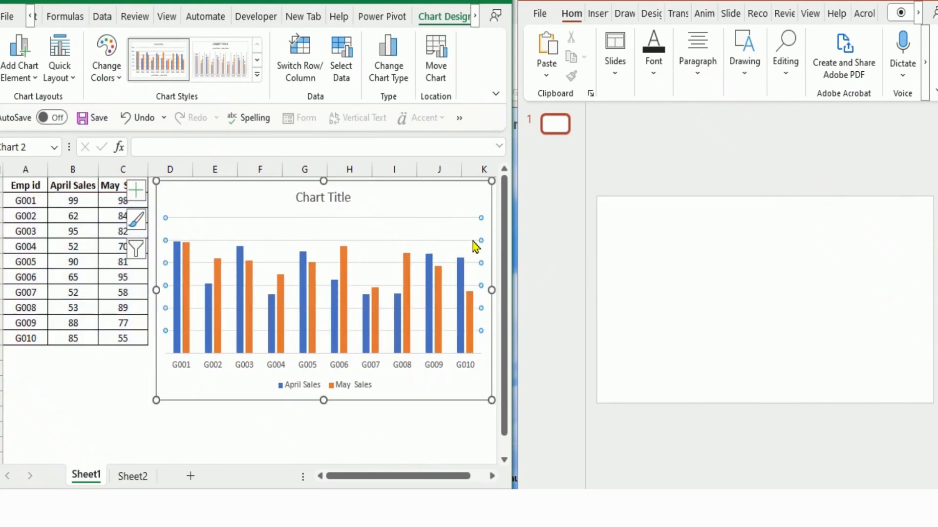
key("Delete")
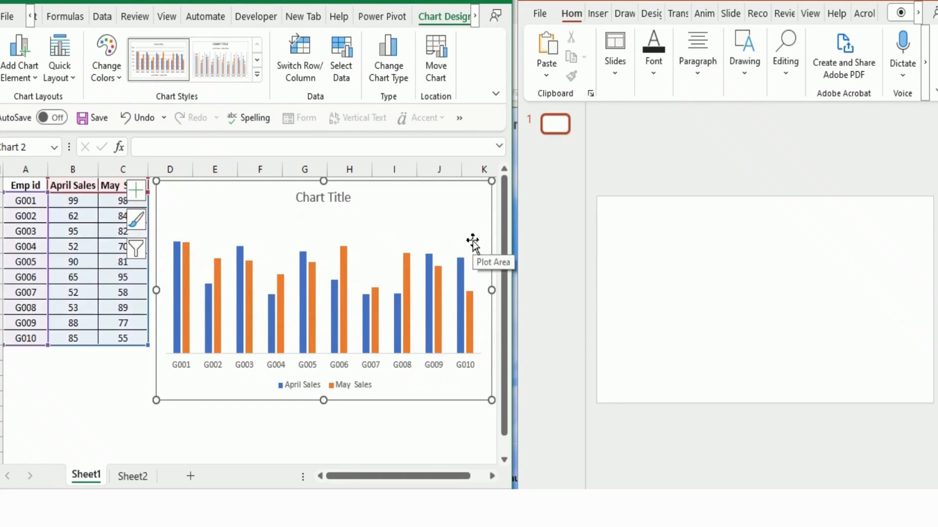
- Fill the April Sales columns in the chart with the standard light green colour
left_click(431, 268)
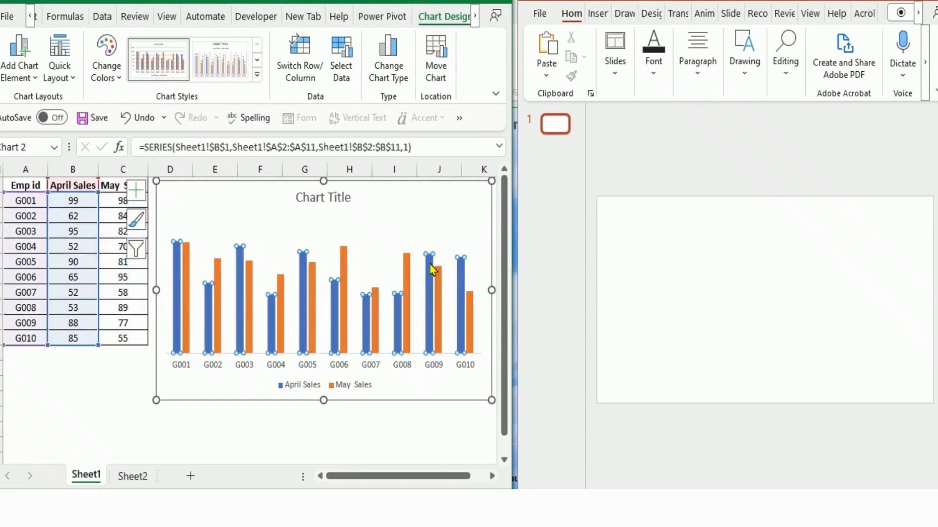
left_click(37, 20)
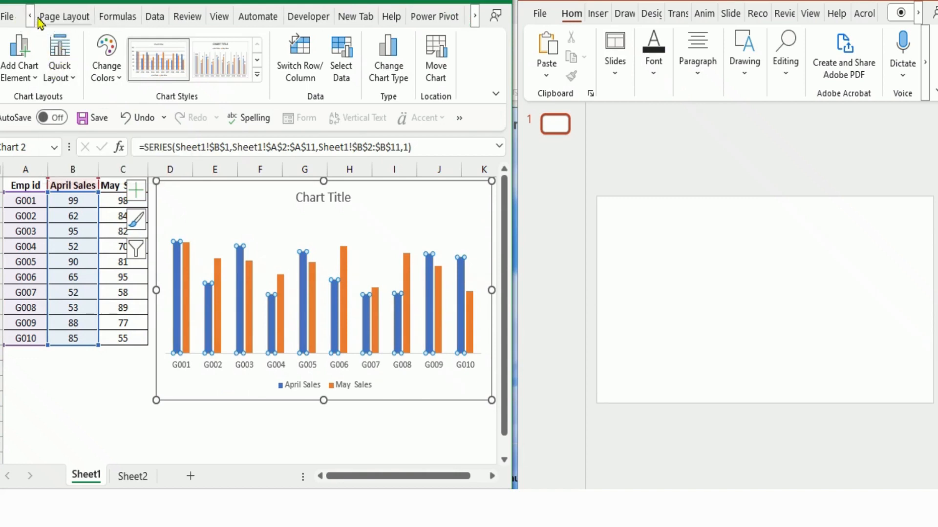
left_click(38, 20)
left_click(32, 18)
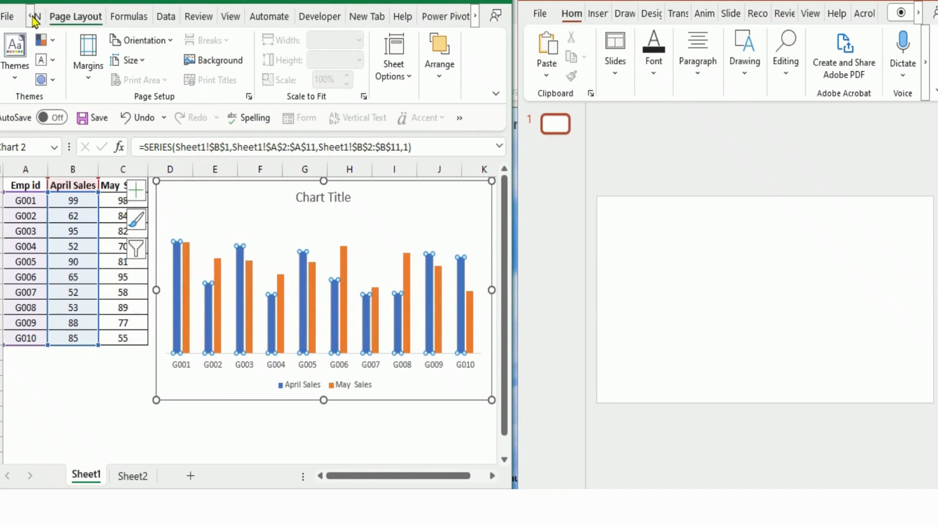
left_click(32, 18)
left_click(32, 19)
left_click(32, 19)
left_click(32, 18)
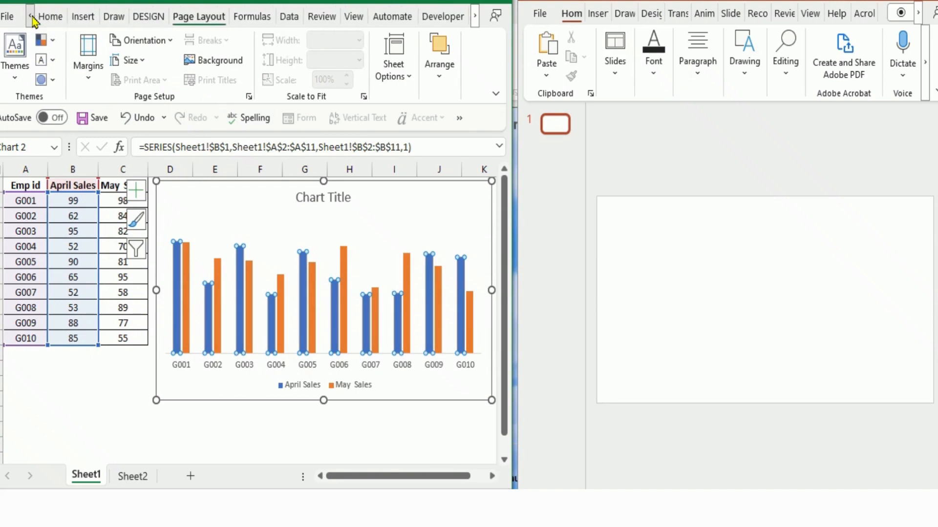
left_click(32, 19)
left_click(42, 17)
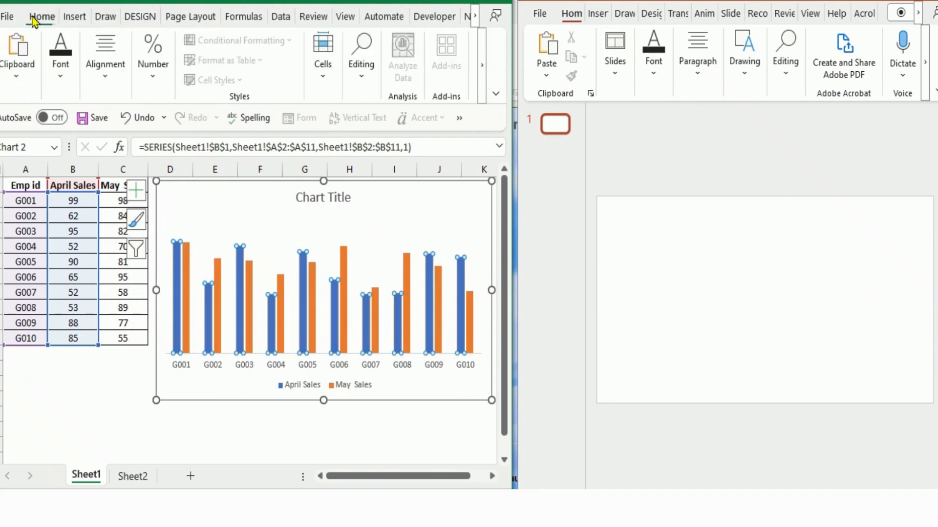
left_click(63, 82)
left_click(166, 146)
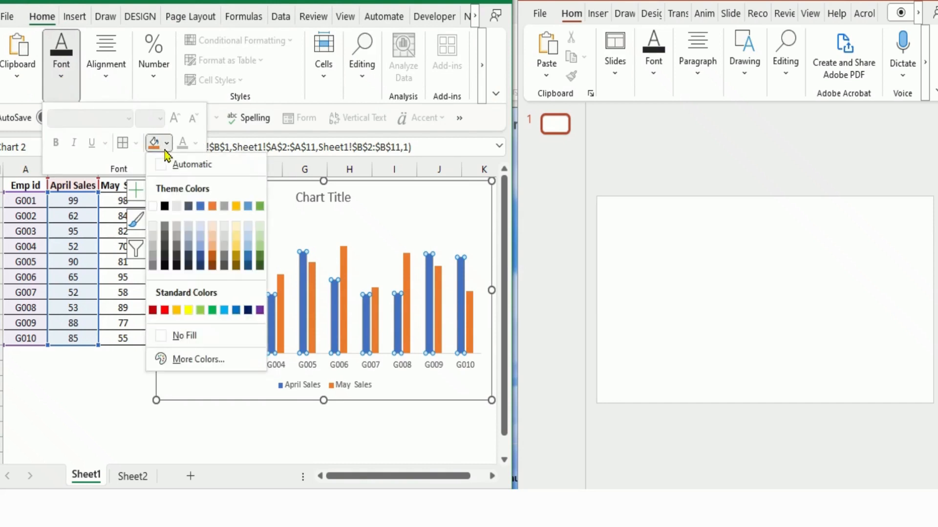
left_click(201, 311)
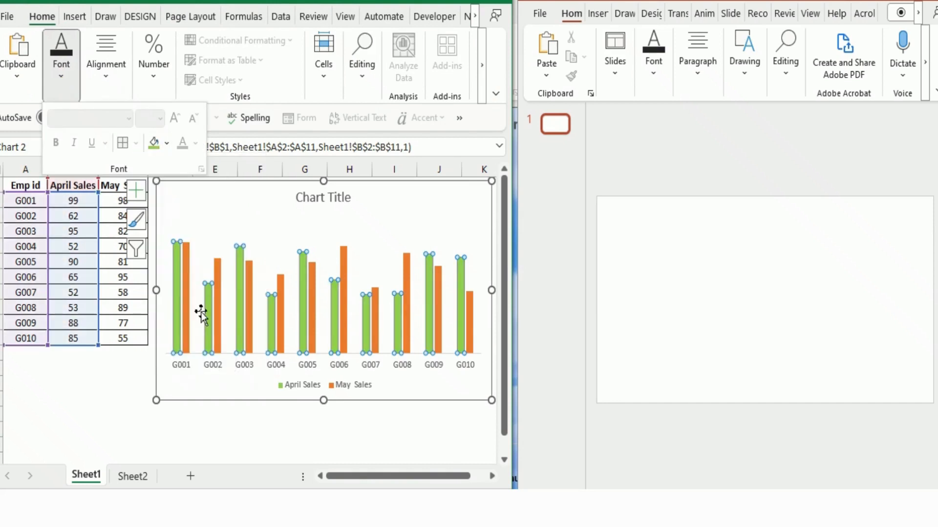
- Make the chart's employee ID axis labels bold and set their font colour to automatic black
left_click(186, 370)
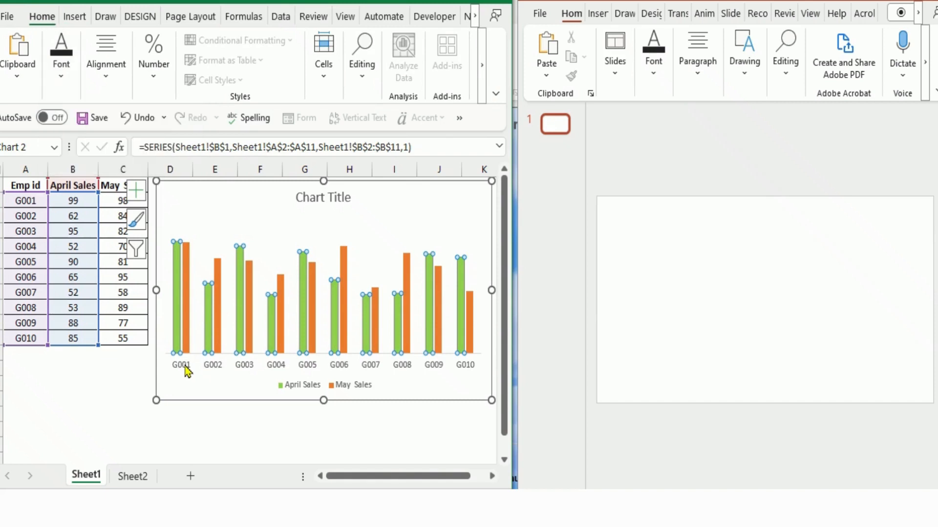
left_click(189, 367)
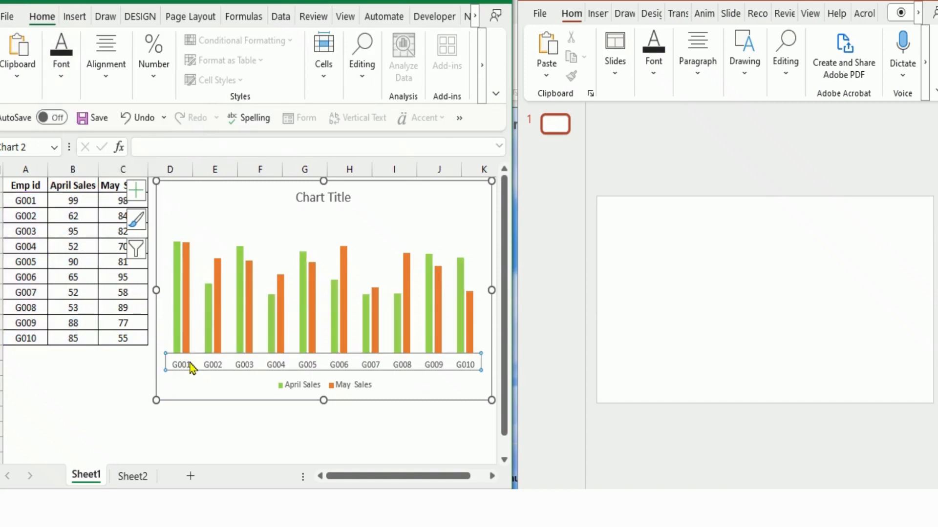
left_click(61, 77)
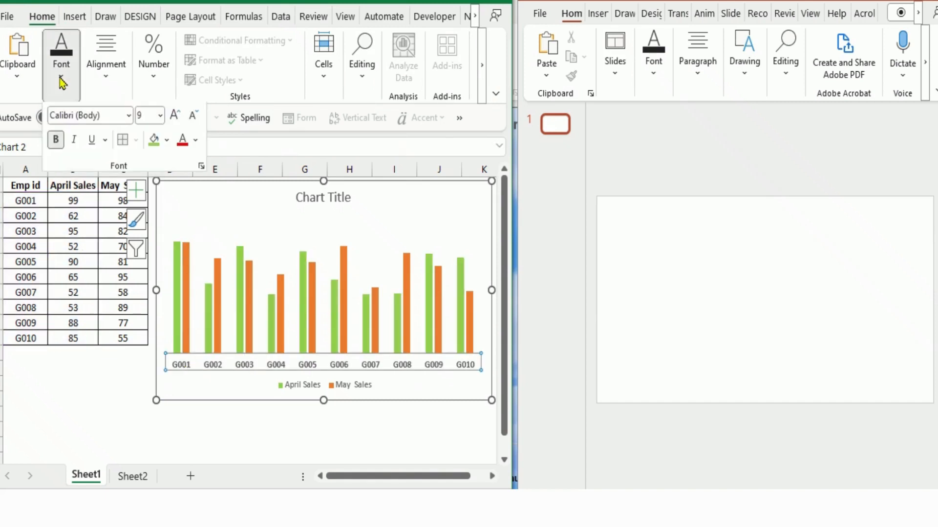
left_click(195, 144)
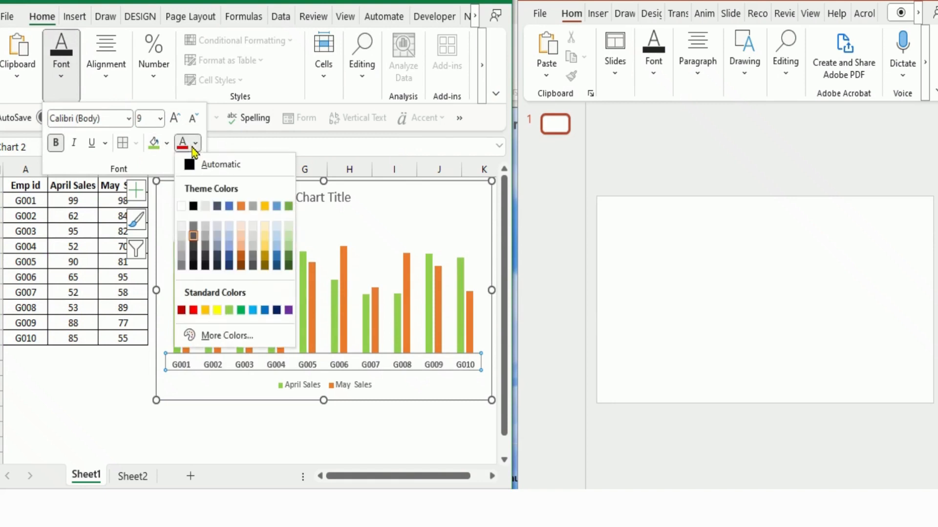
left_click(194, 166)
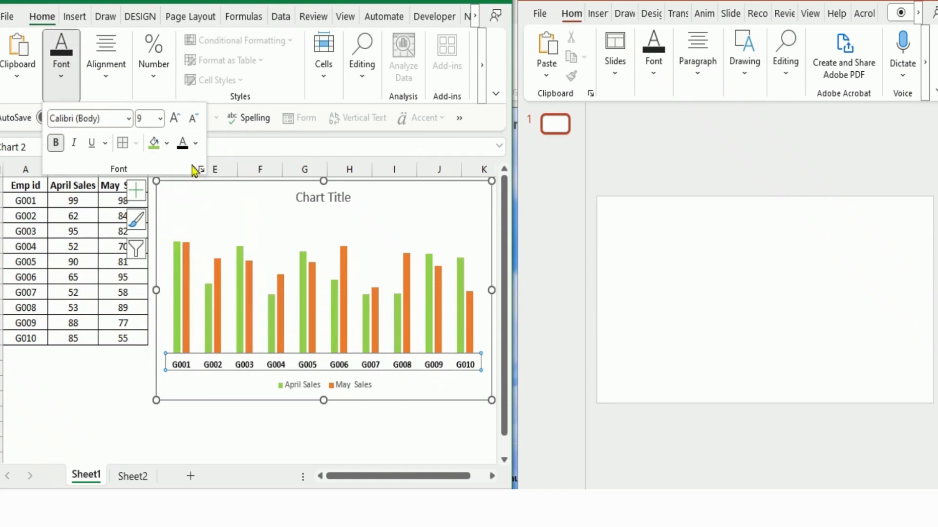
- Make the chart legend text black and bold and enlarge it to 10.5 pt
left_click(308, 391)
left_click(299, 378)
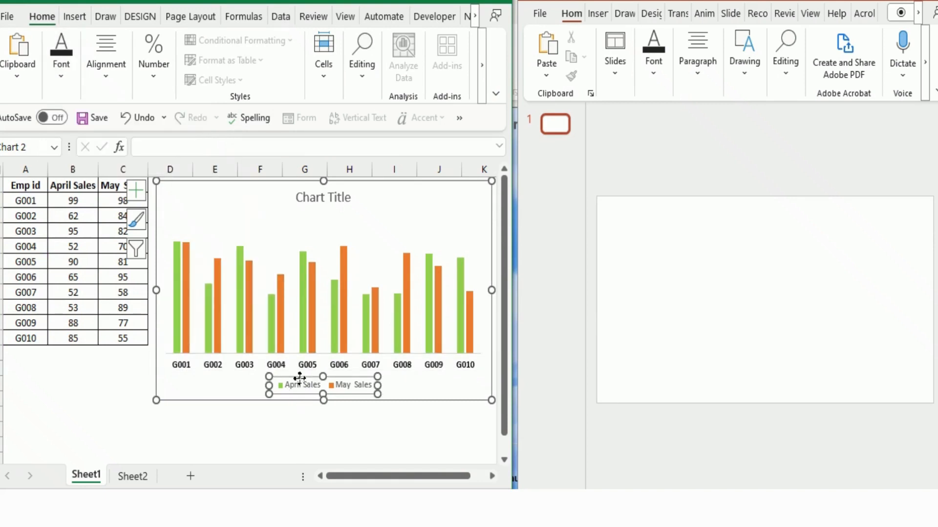
left_click(62, 71)
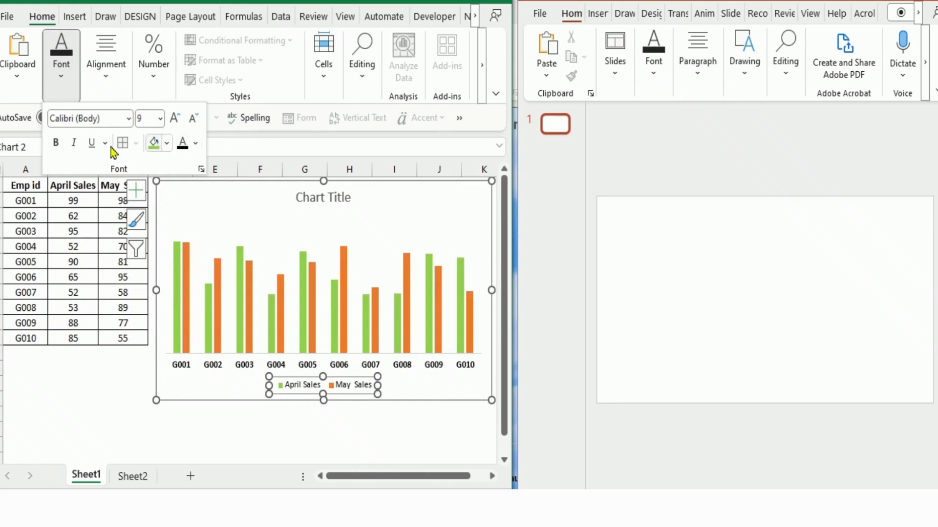
left_click(56, 145)
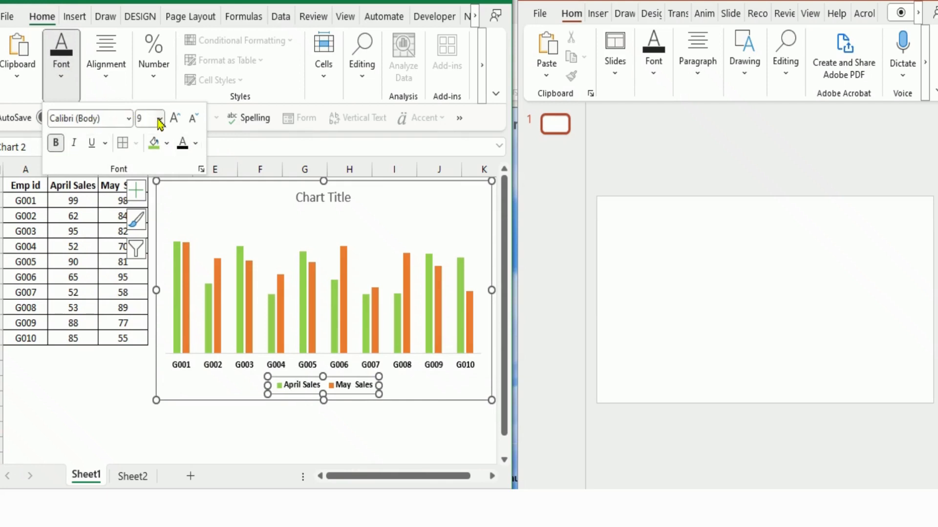
left_click(173, 119)
left_click(174, 118)
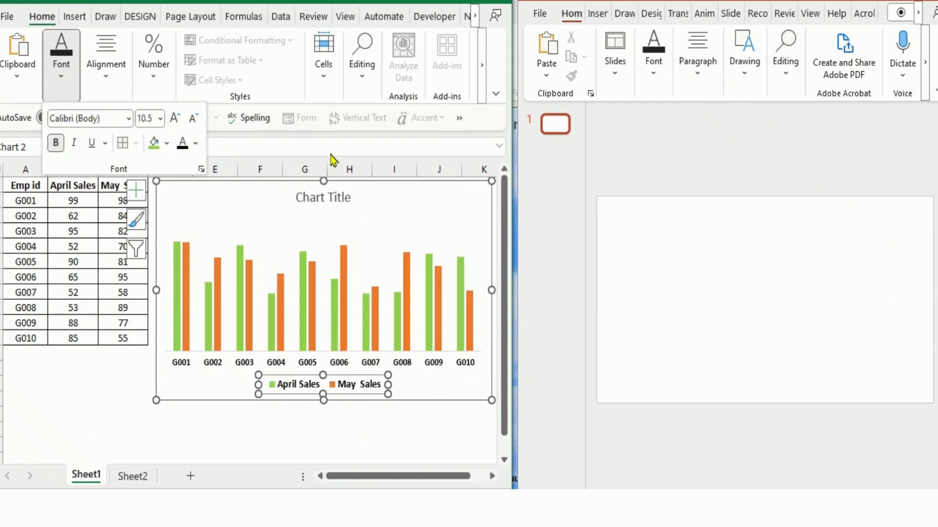
- Set the chart title's font colour to black and its size to 18 pt
left_click(311, 195)
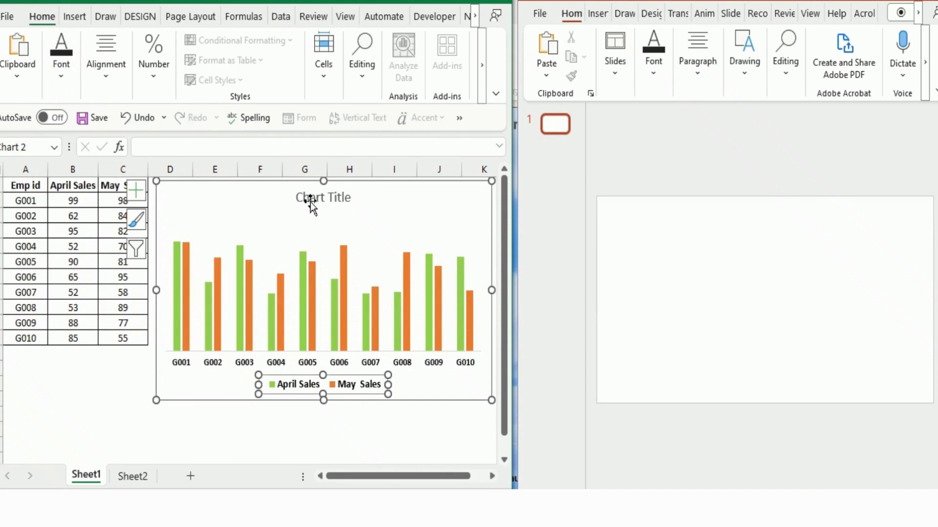
left_click(310, 203)
left_click(62, 83)
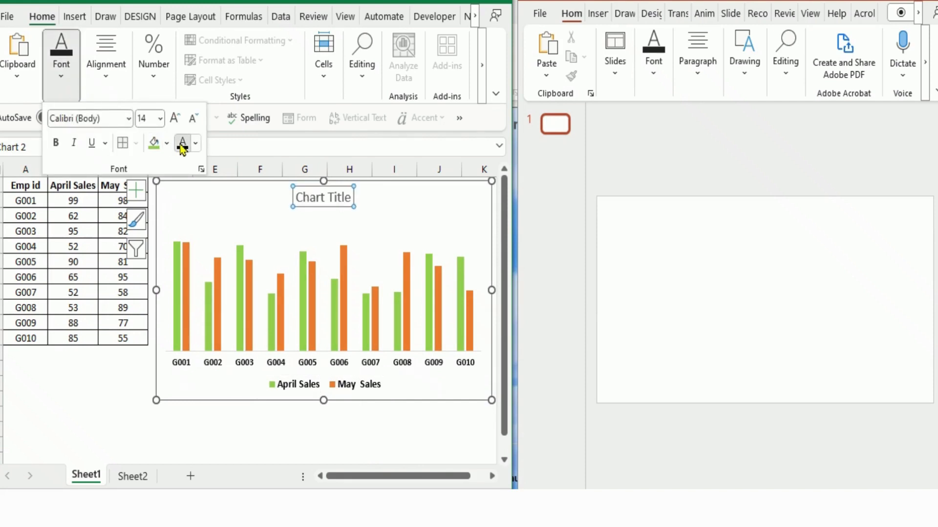
left_click(175, 119)
left_click(175, 120)
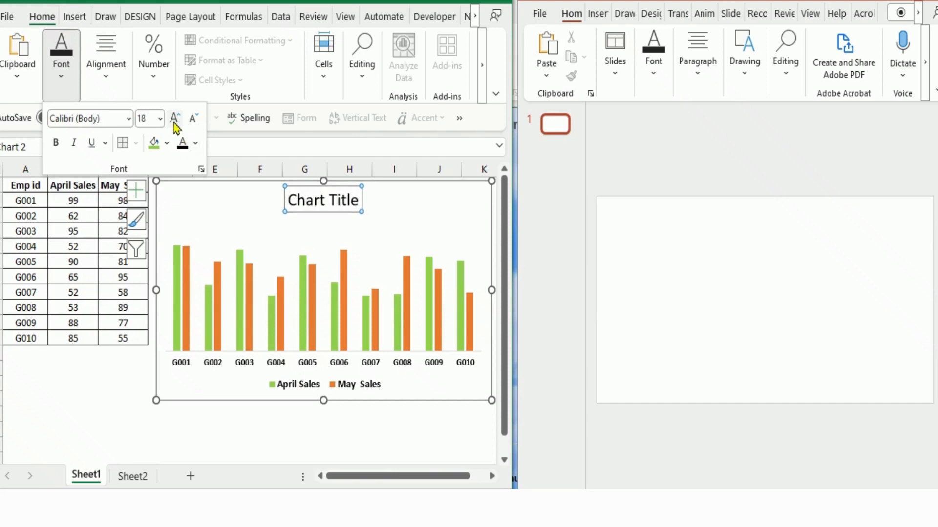
- Replace the chart title text with "Month on Month Sales"
left_click(305, 201)
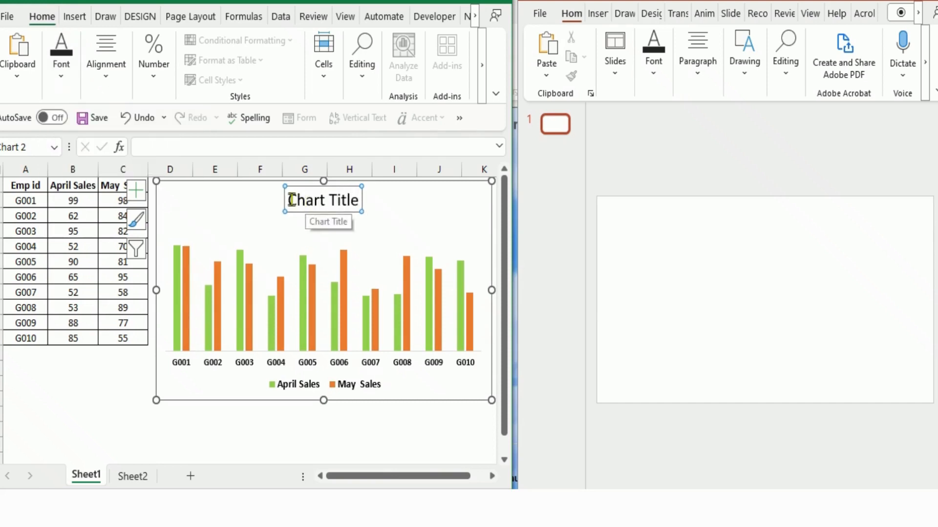
left_click_drag(287, 201, 356, 200)
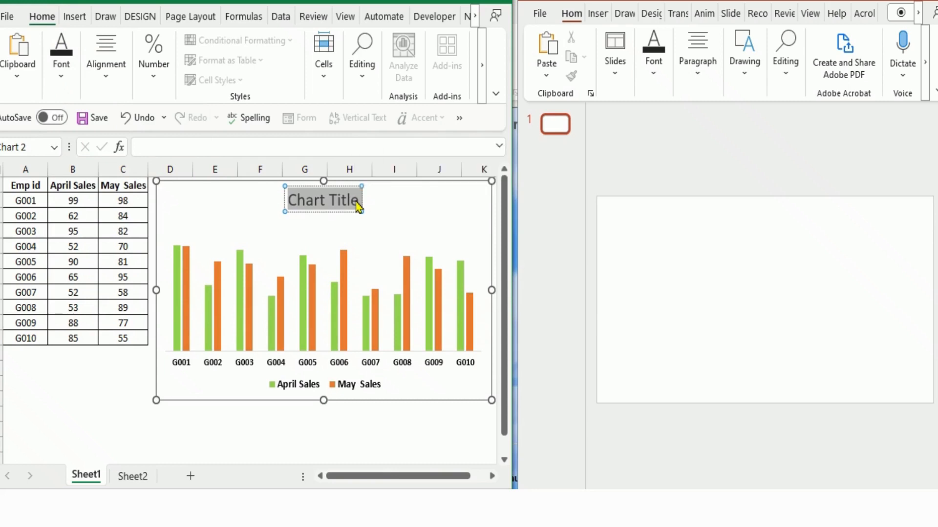
type("Month")
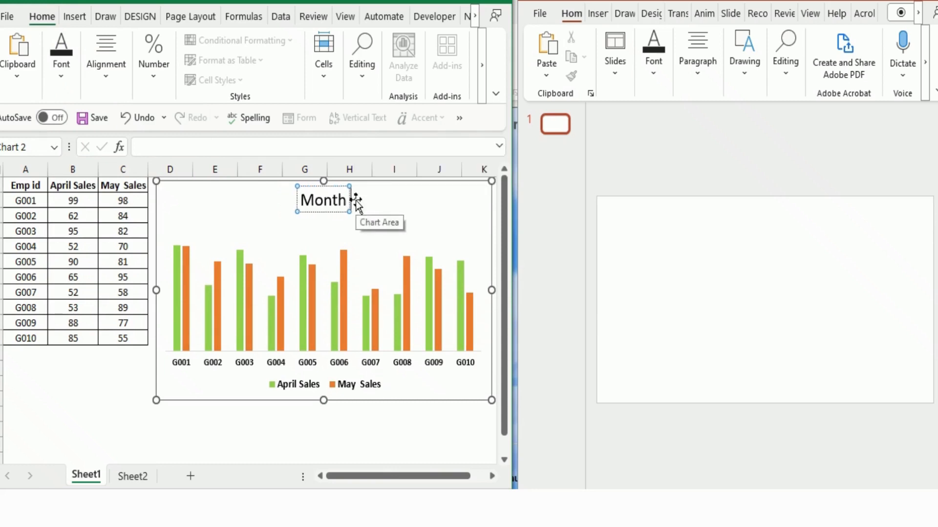
type(" on Mo")
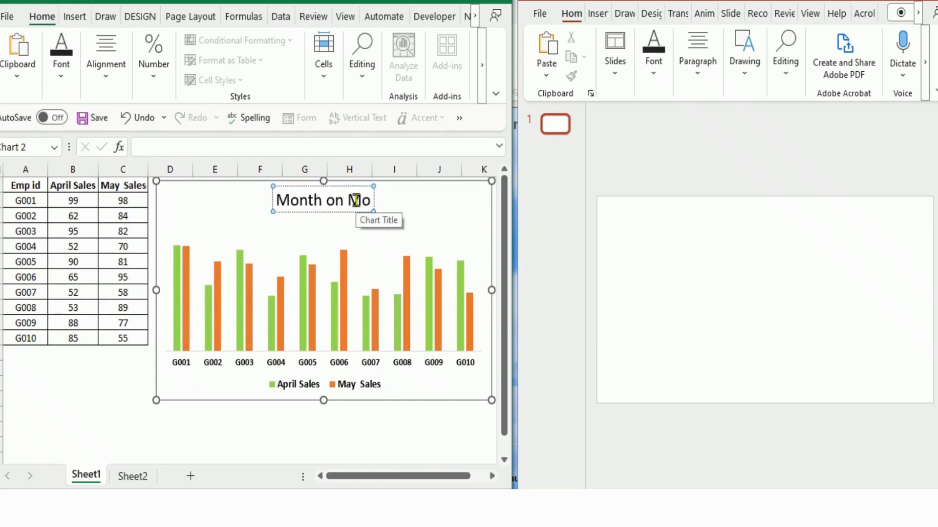
type("nth")
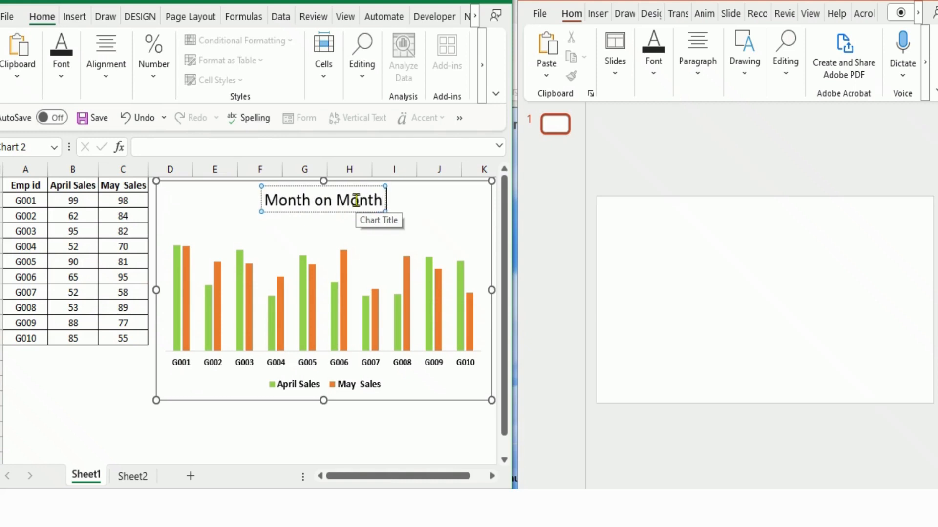
type(" Sales")
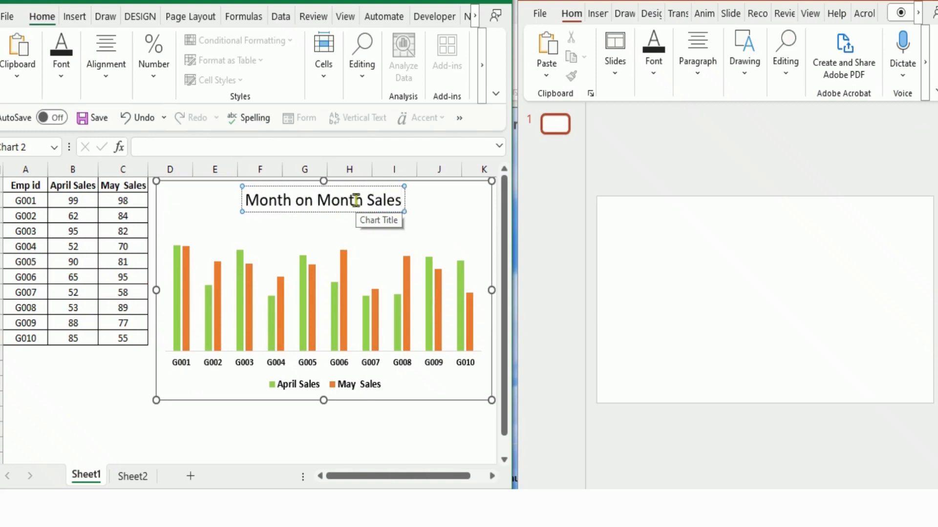
left_click(288, 445)
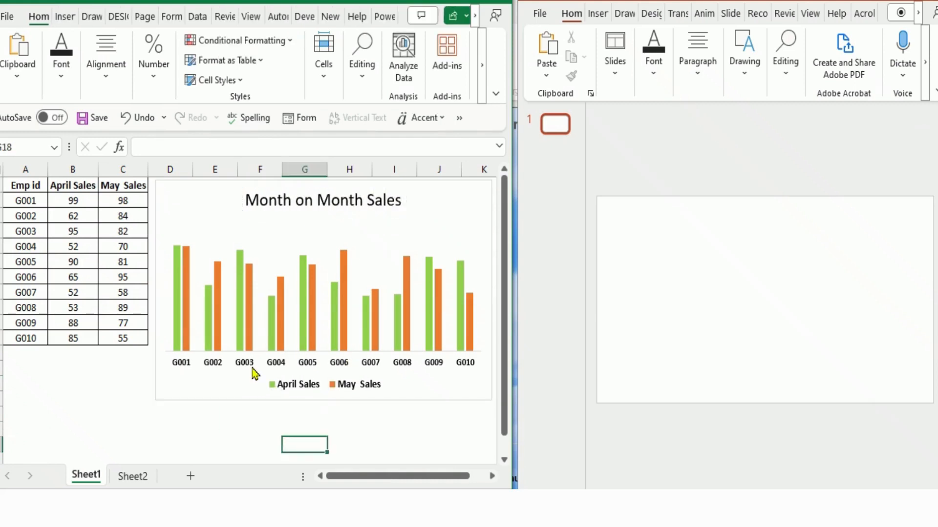
- Add data labels to the April Sales columns in the chart
left_click(179, 278)
right_click(177, 274)
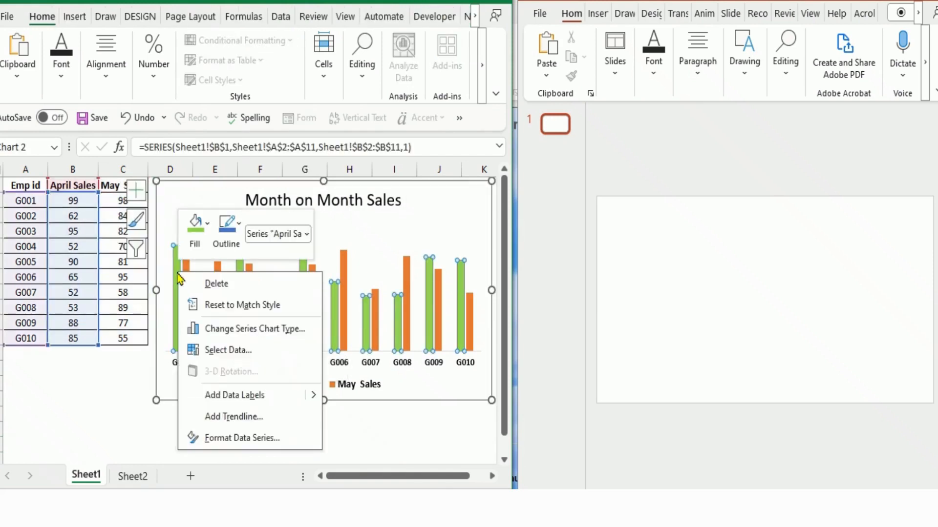
left_click(223, 393)
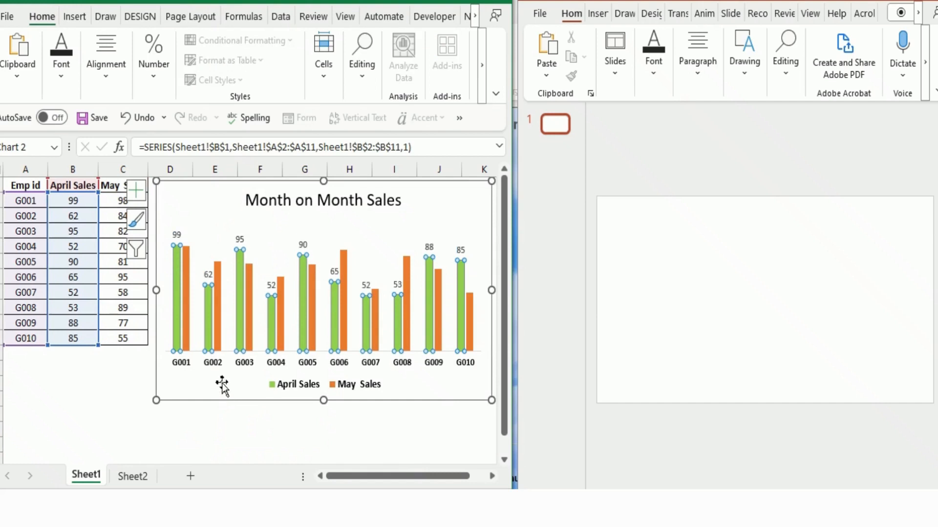
- Add data labels to the May Sales columns in the chart
left_click(188, 292)
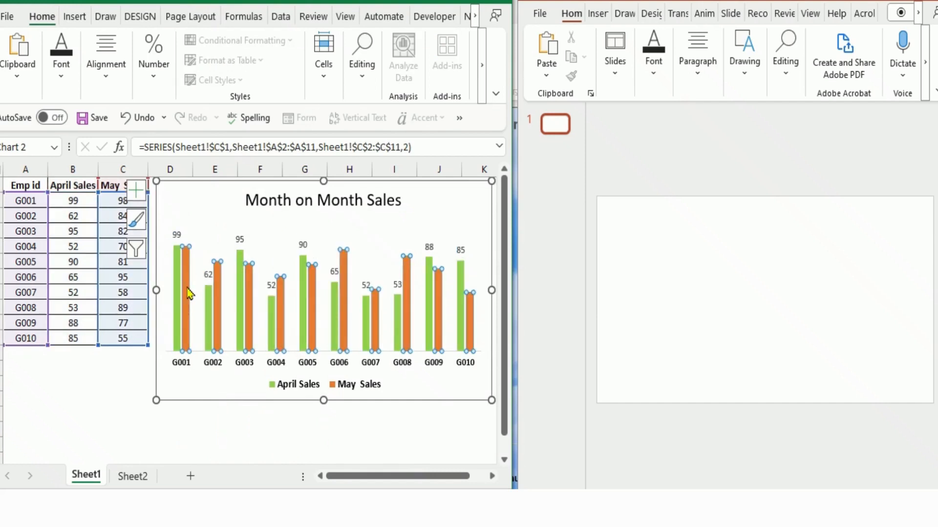
right_click(186, 291)
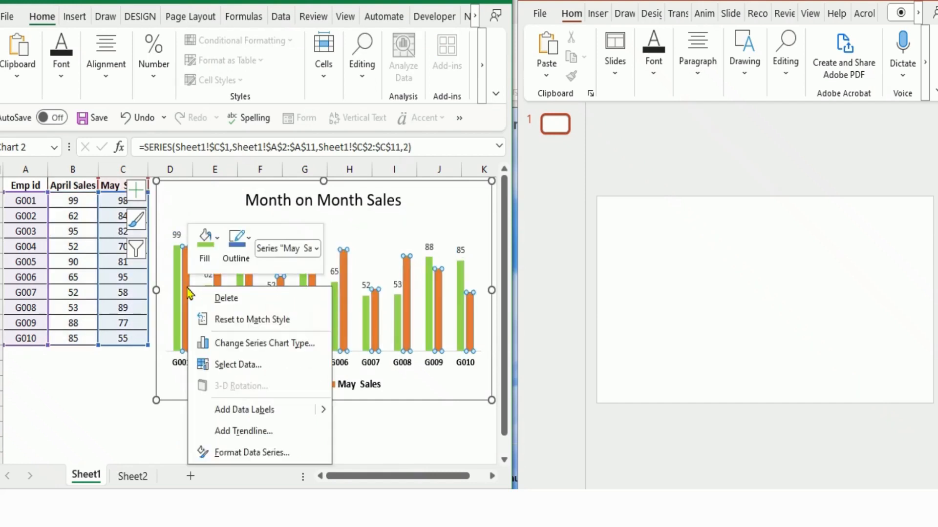
left_click(231, 411)
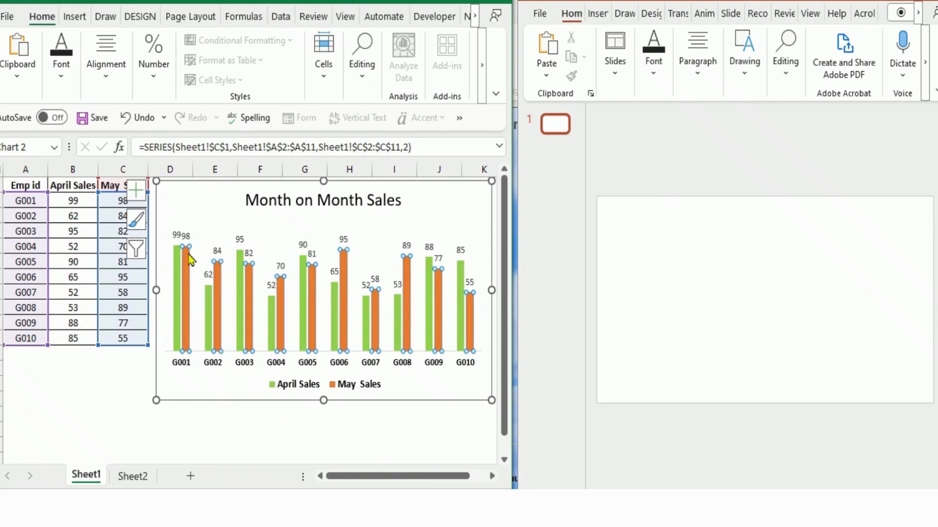
- Change the April Sales data labels to ovals with green fill and bold black 10 pt text
left_click(179, 237)
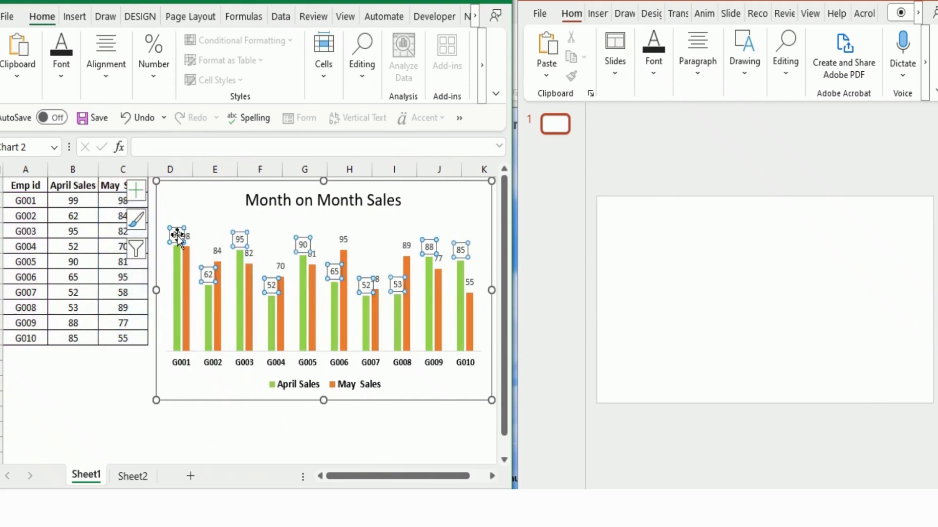
right_click(177, 237)
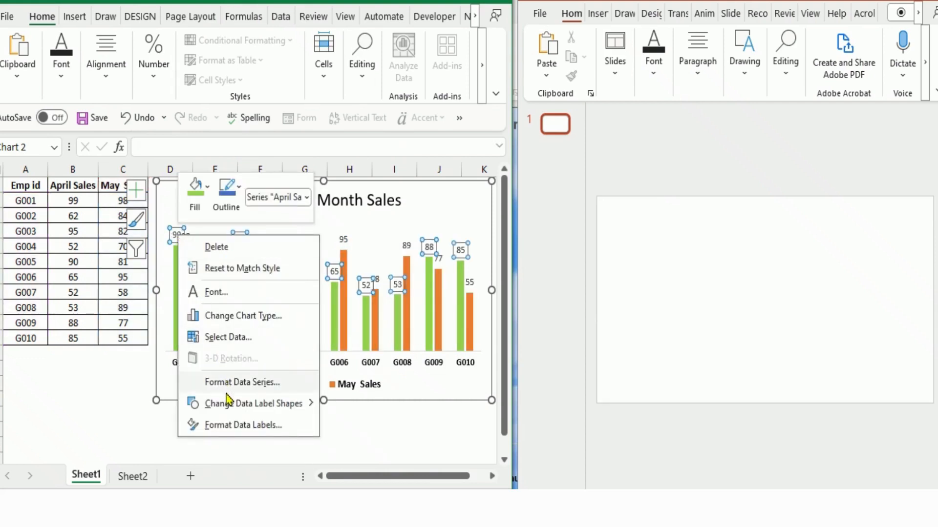
mouse_move(260, 404)
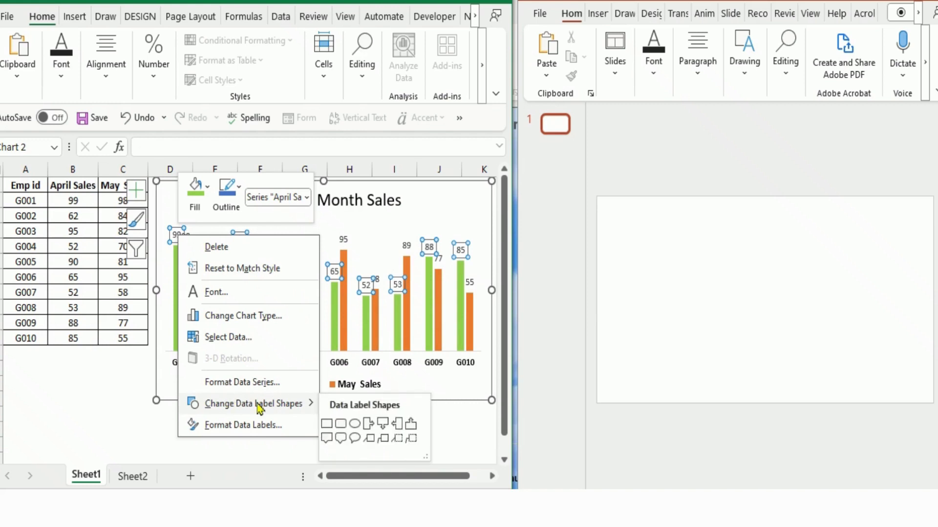
left_click(355, 424)
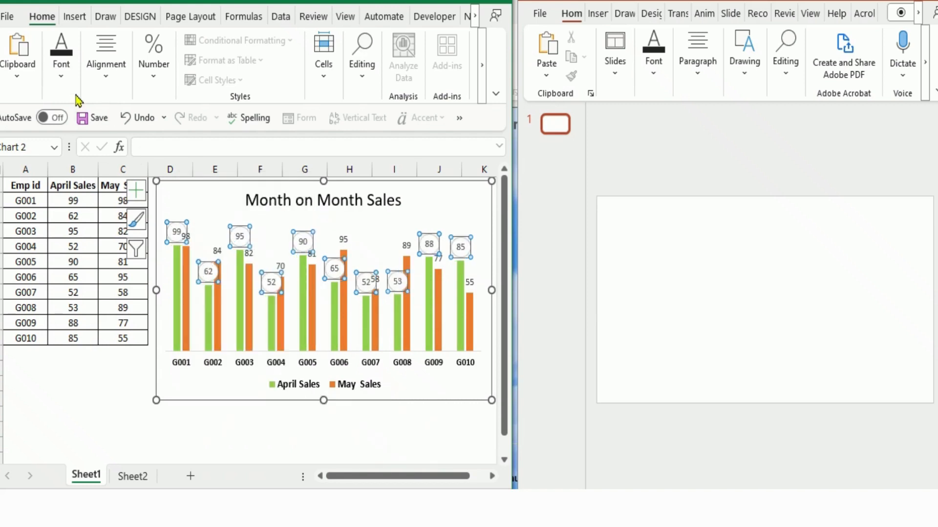
left_click(62, 73)
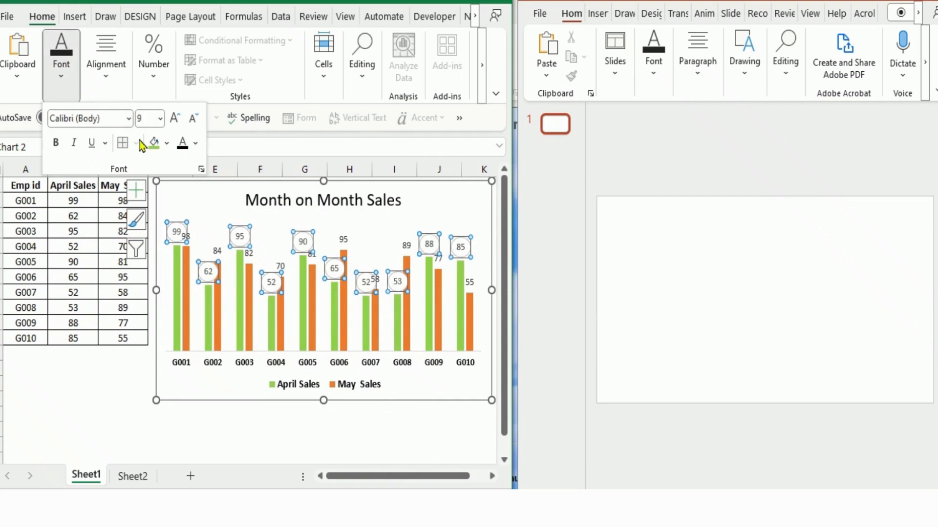
left_click(154, 144)
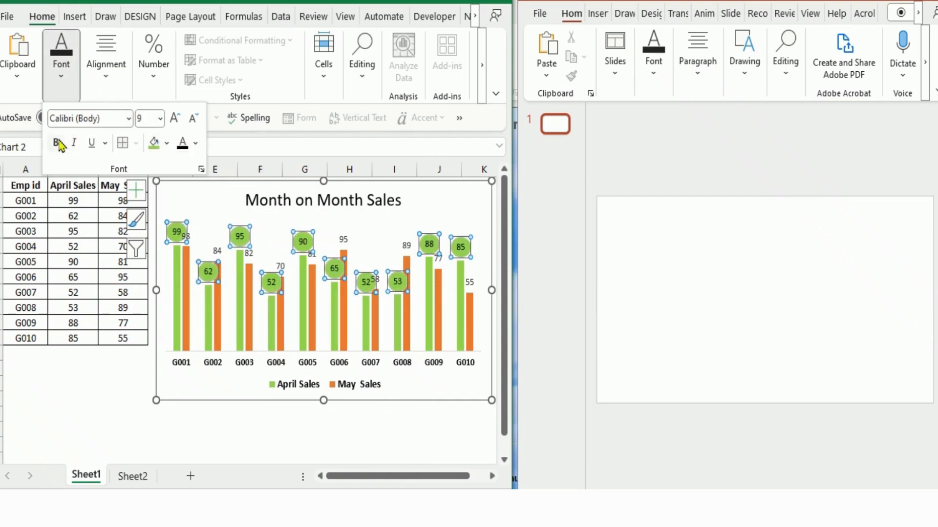
- Change the shape of the May Sales data labels to ovals
left_click(217, 252)
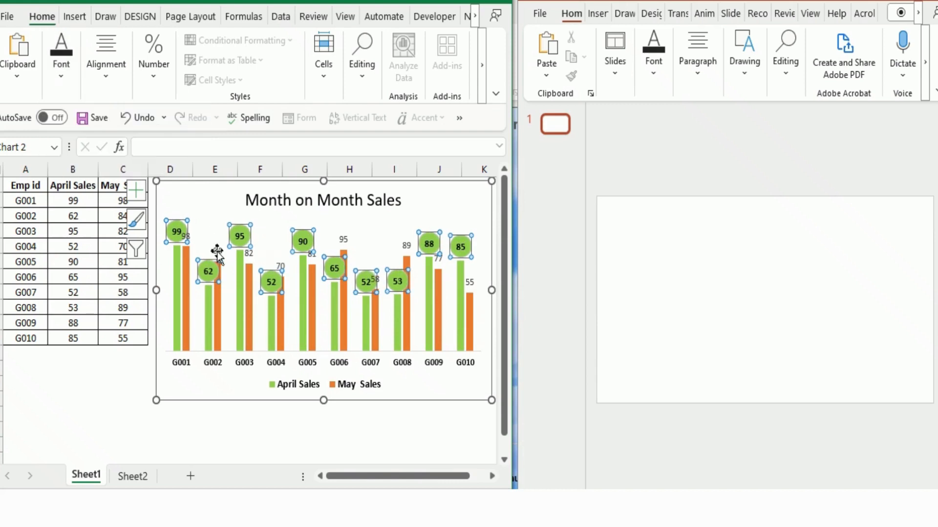
left_click(218, 252)
right_click(217, 252)
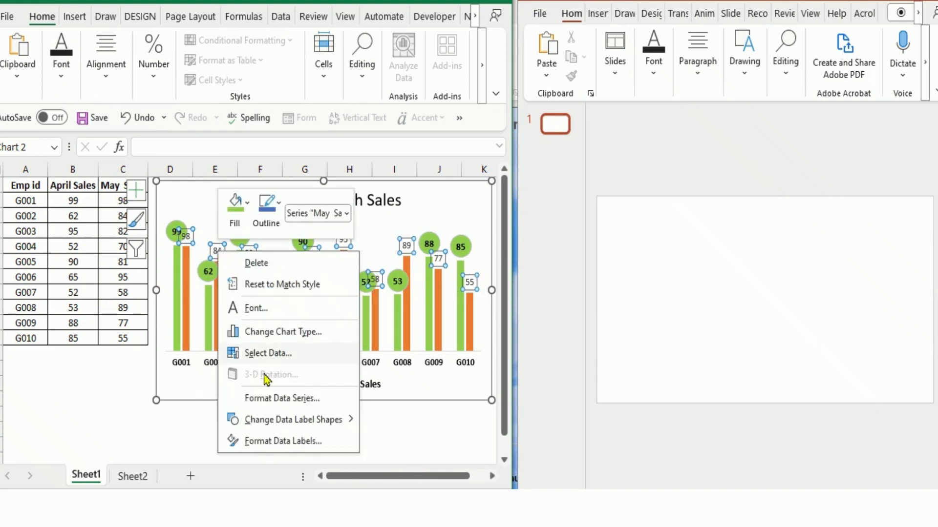
mouse_move(342, 425)
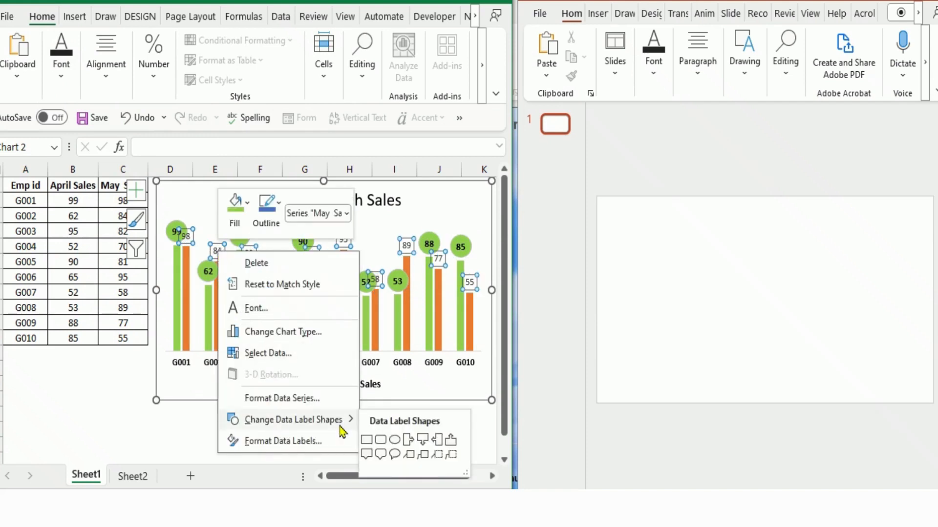
left_click(395, 440)
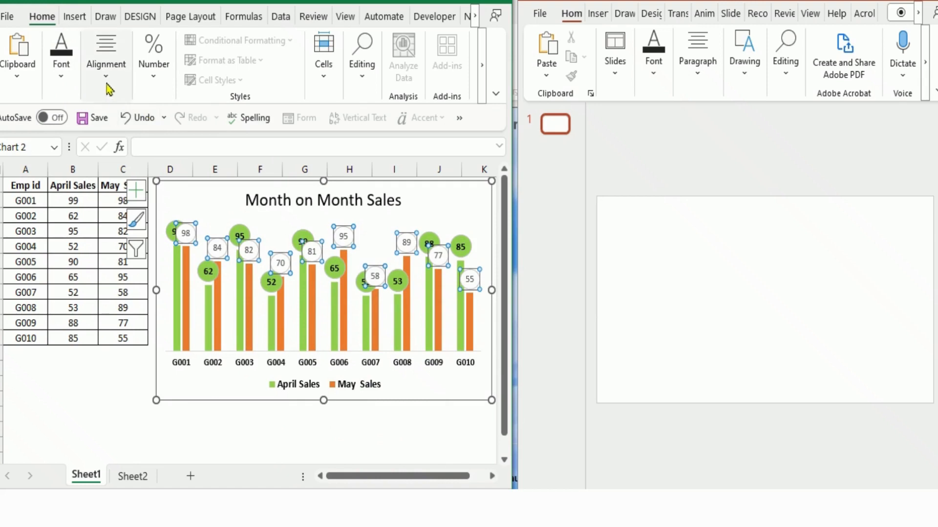
- Fill the May Sales data labels with orange and make their text black, bold and 10 pt
left_click(61, 78)
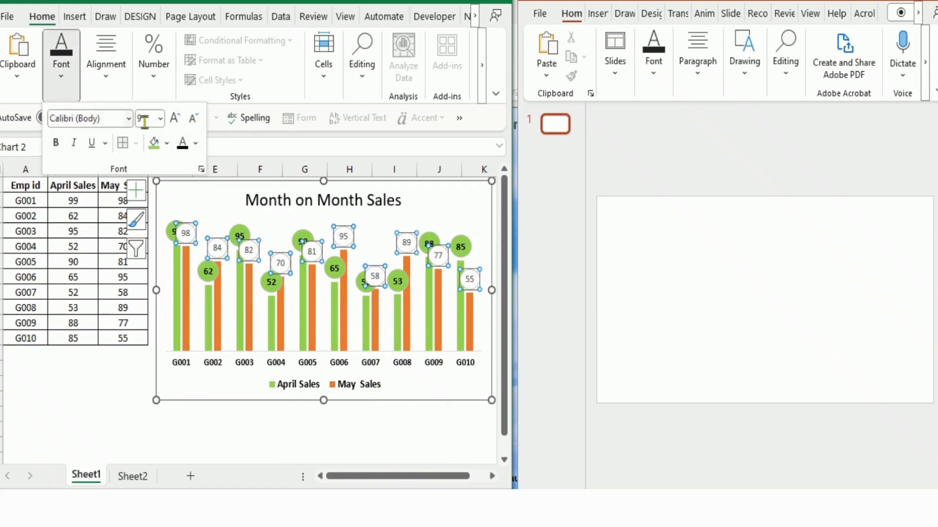
left_click(167, 144)
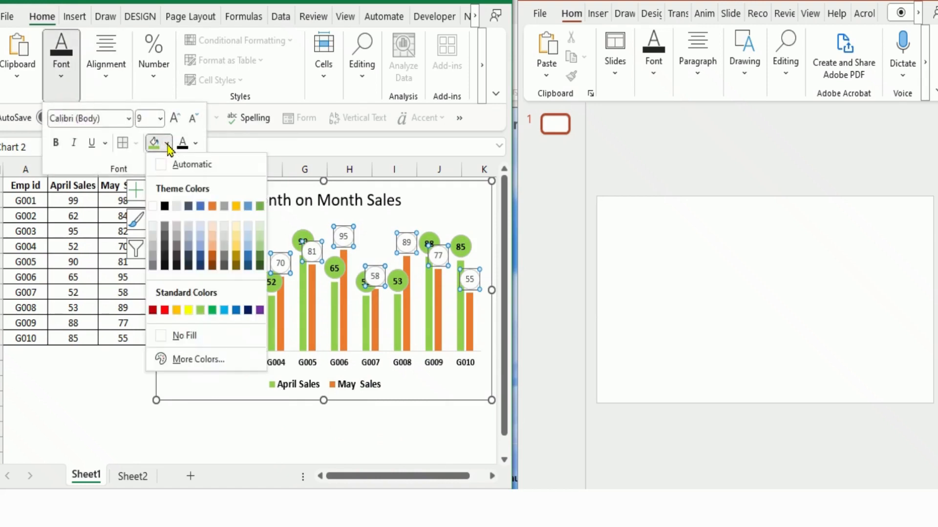
left_click(211, 206)
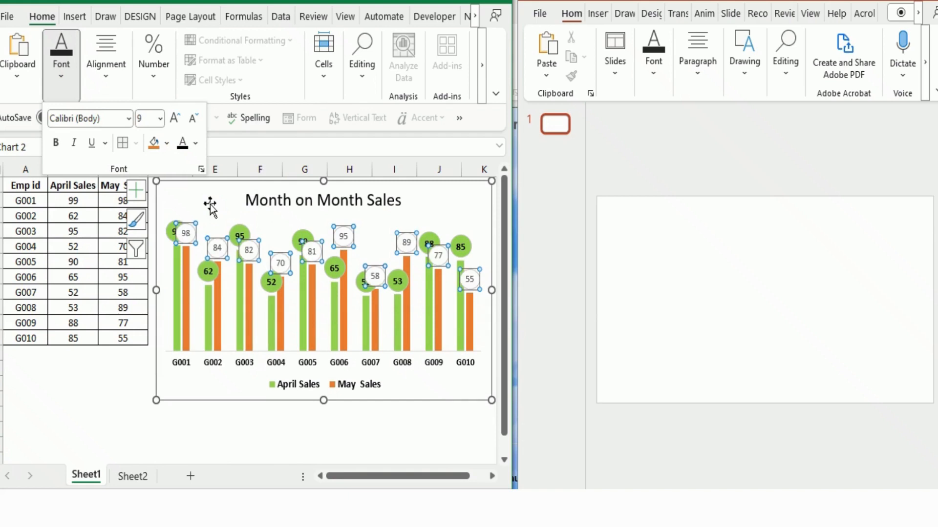
left_click(182, 143)
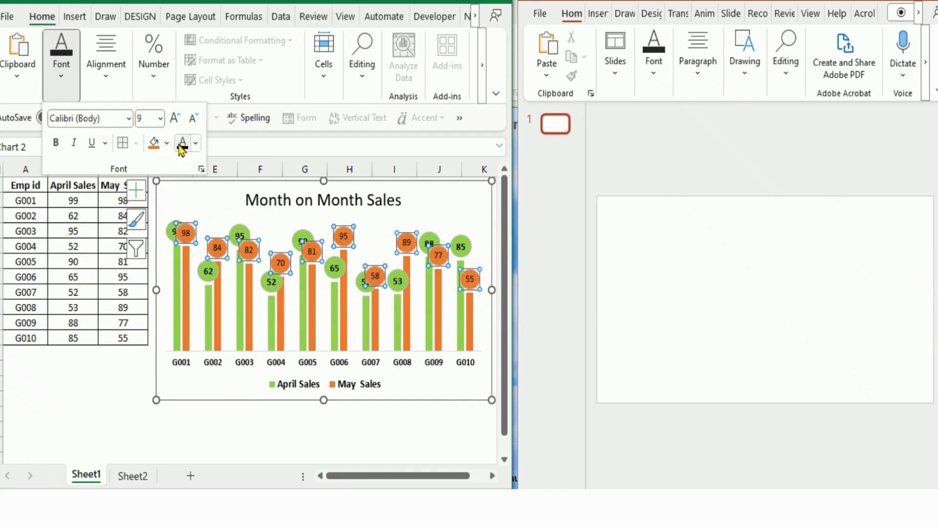
left_click(56, 144)
left_click(174, 119)
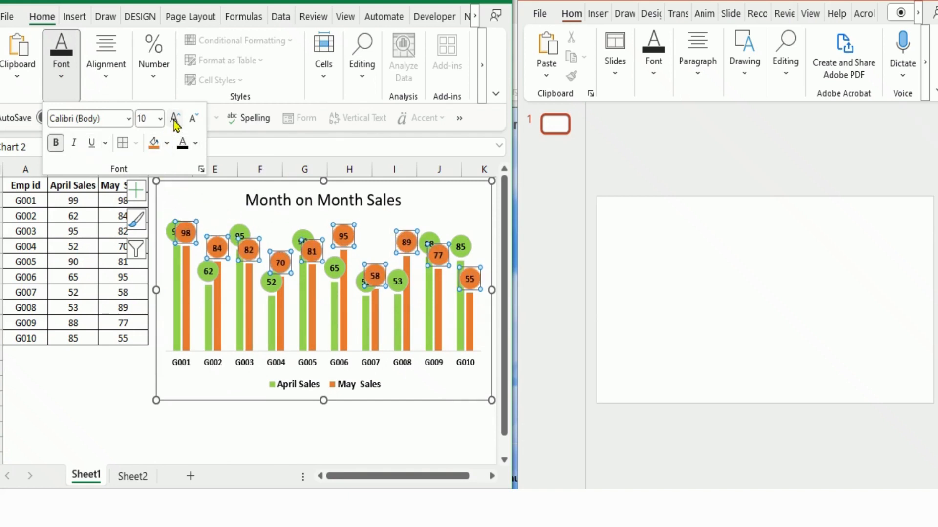
left_click(107, 402)
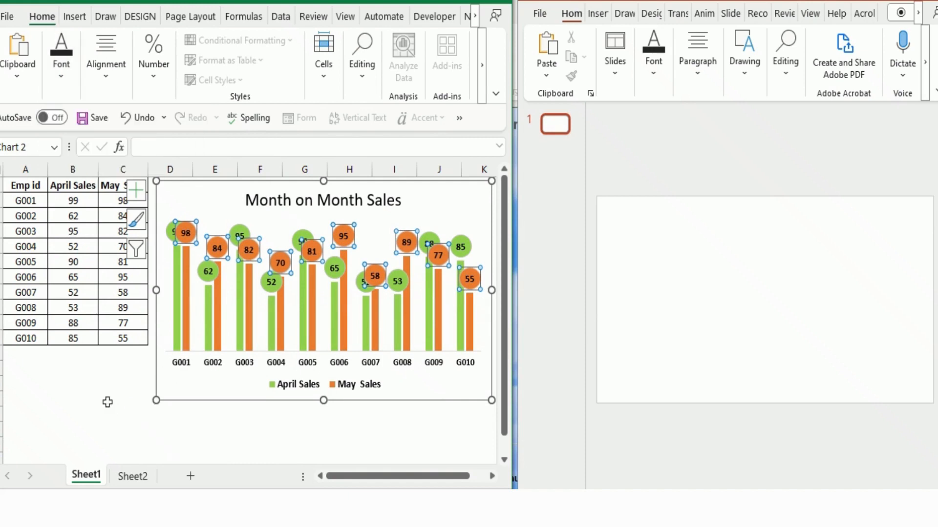
- Deselect the chart and recalculate the worksheet three times to refresh the April and May sales figures
left_click(107, 402)
left_click(84, 391)
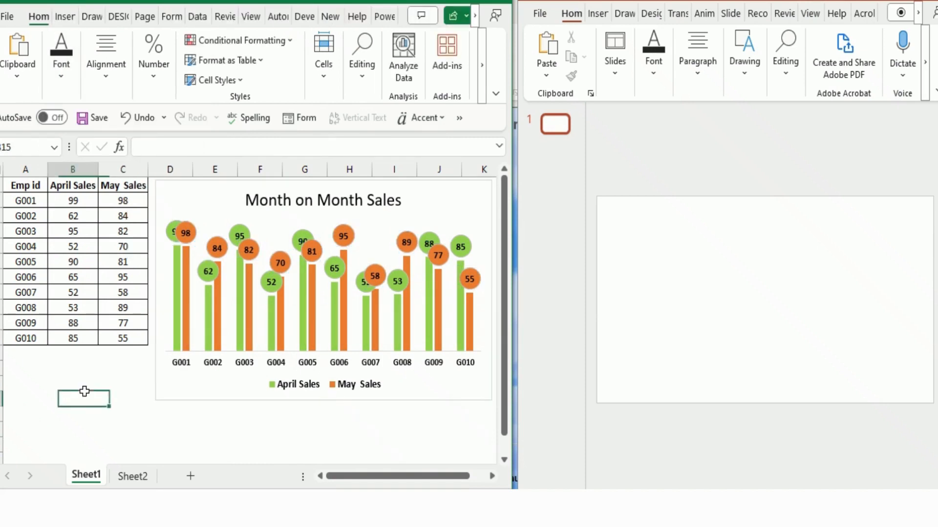
key("F9")
key("F9")
key("F9")
key("F9")
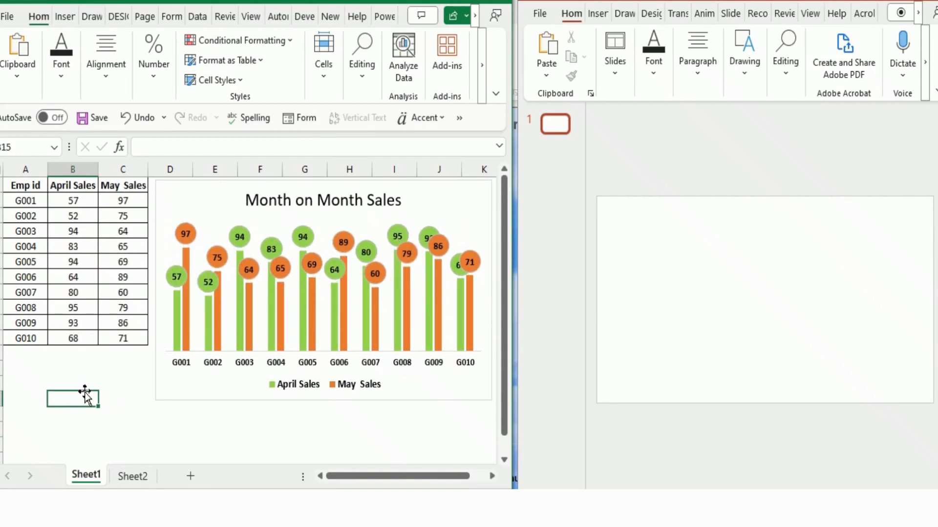
- Switch to PowerPoint and insert the Sky video from the Downloads folder onto the blank slide
left_click(677, 257)
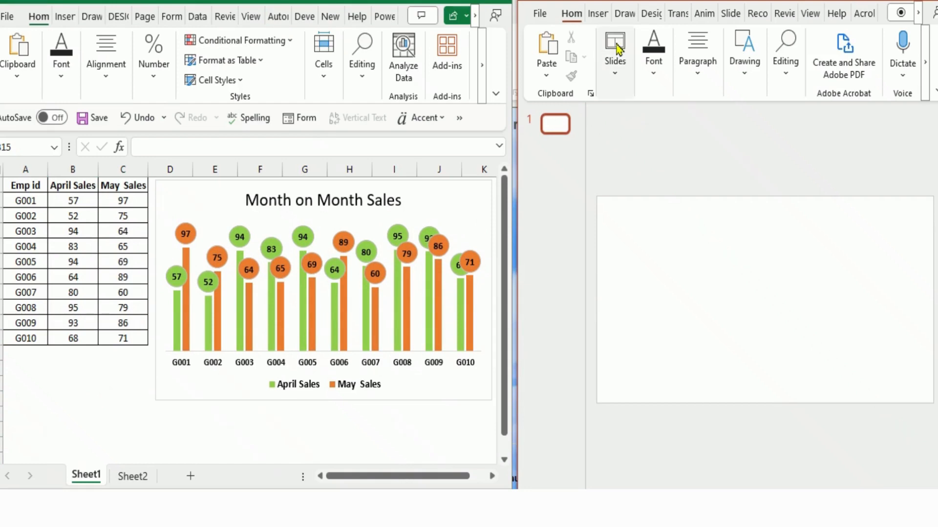
left_click(597, 18)
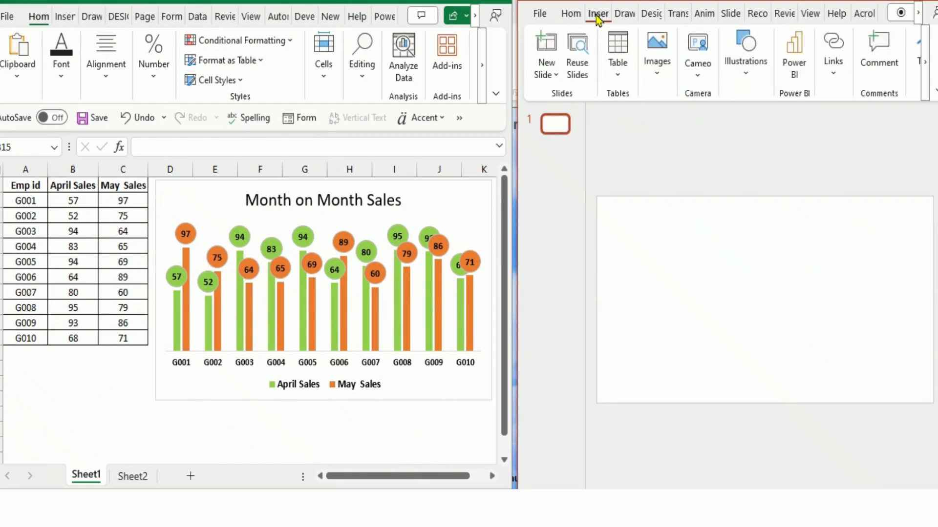
left_click(925, 68)
left_click(867, 49)
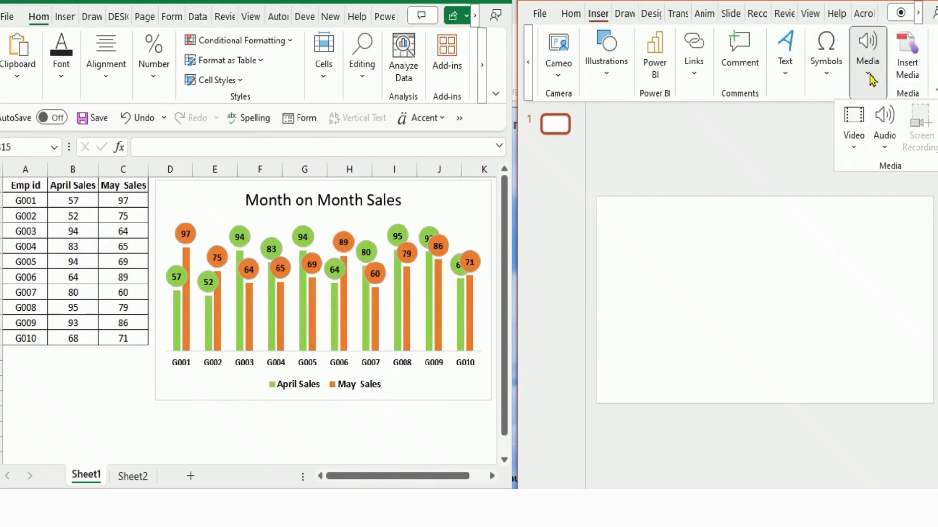
left_click(853, 155)
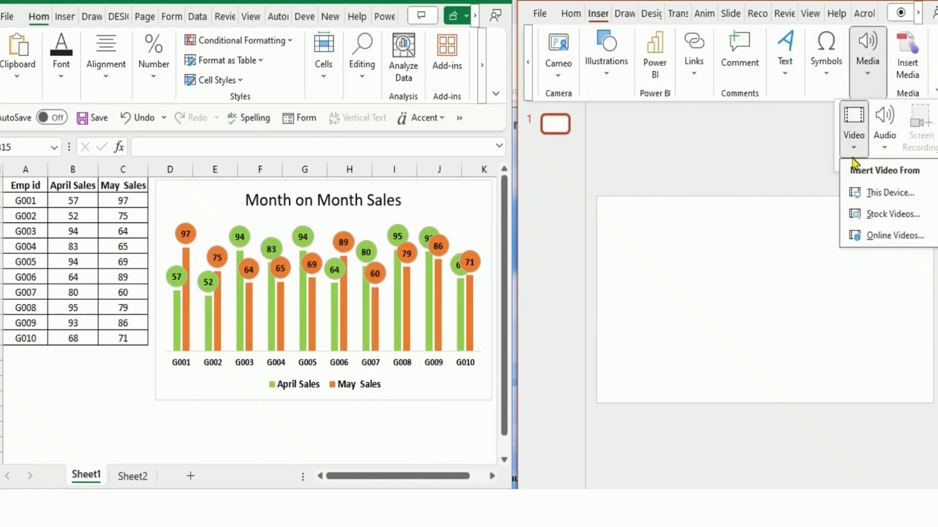
left_click(873, 200)
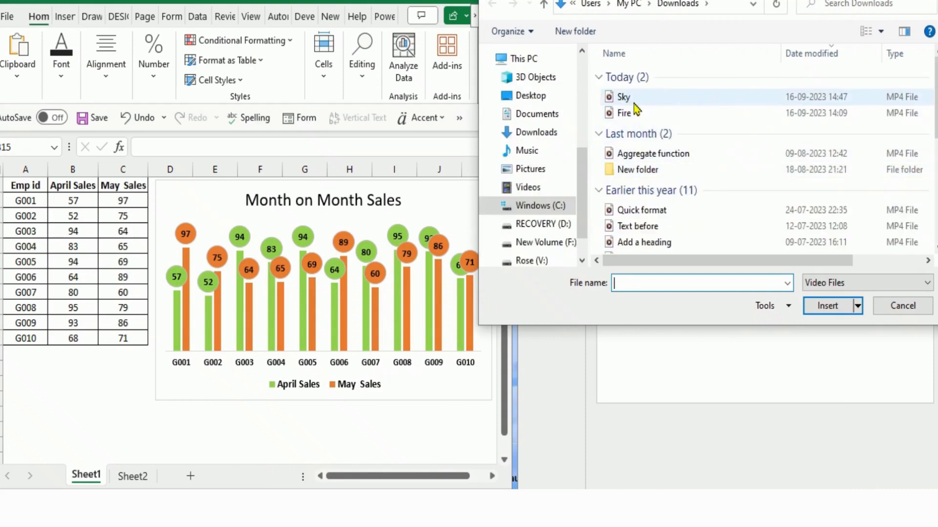
double_click(634, 102)
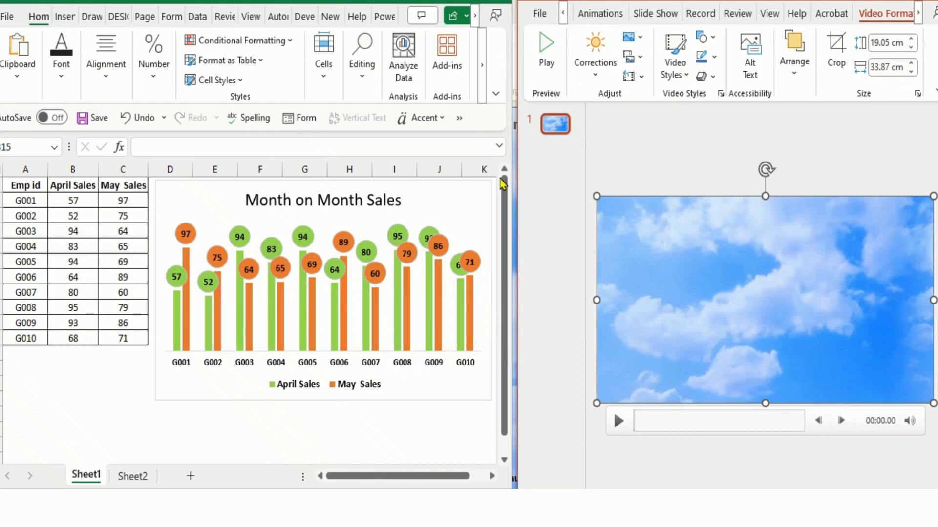
- Copy the Month on Month Sales chart from Excel and paste it onto the PowerPoint slide using the destination theme with linked data
left_click(470, 195)
left_click(471, 191)
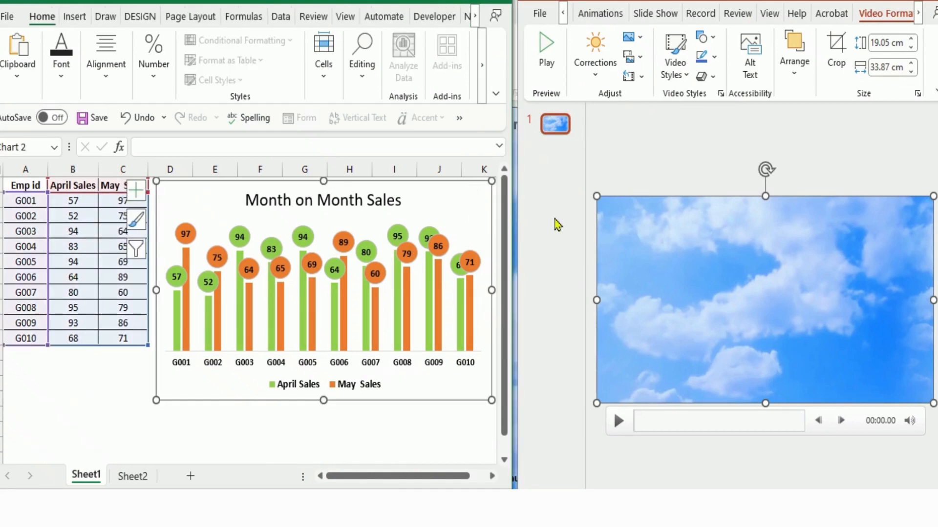
left_click(664, 258)
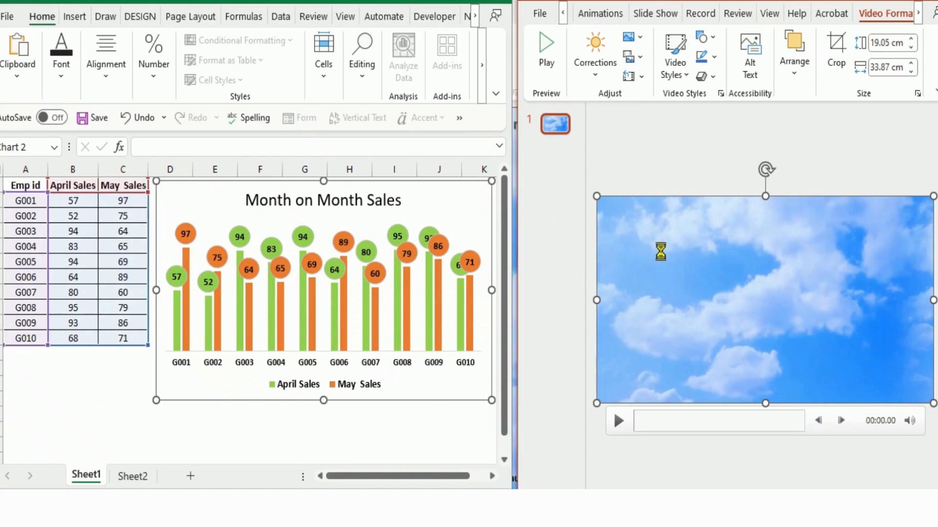
key("ctrl+v")
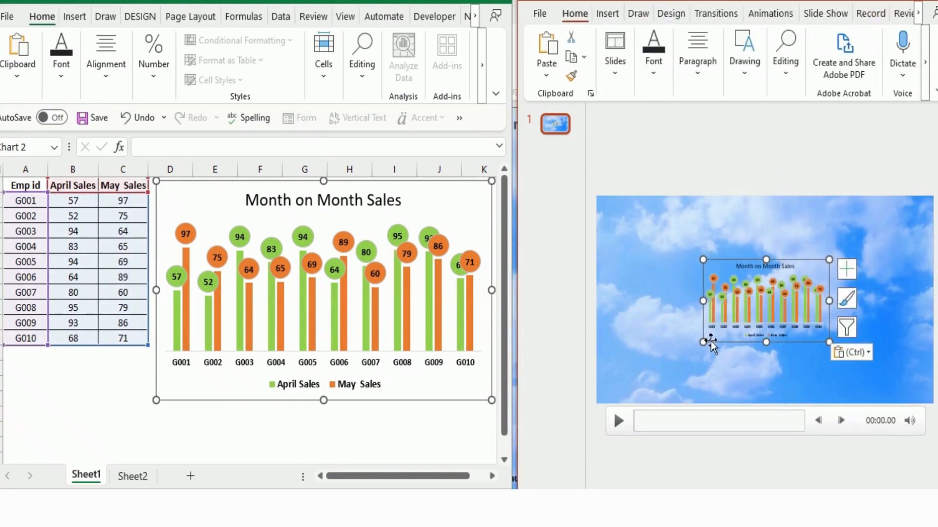
left_click(867, 352)
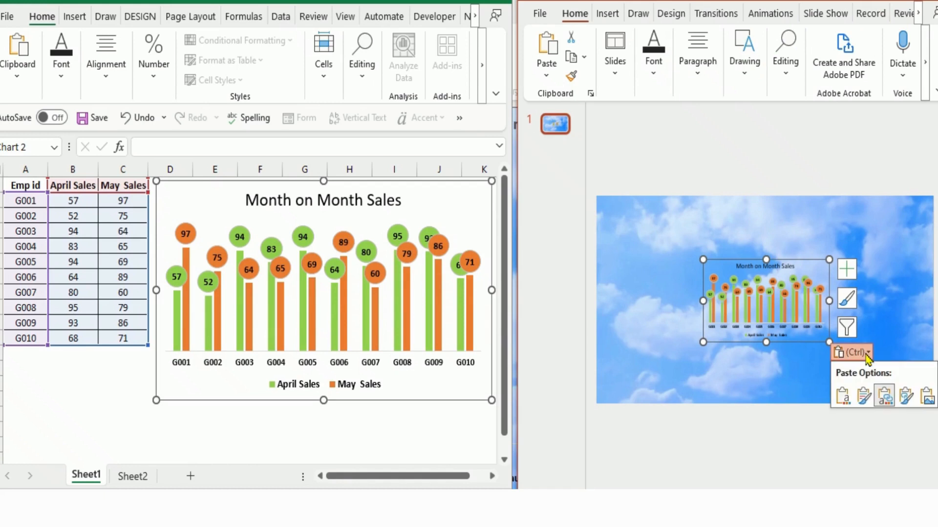
left_click(883, 391)
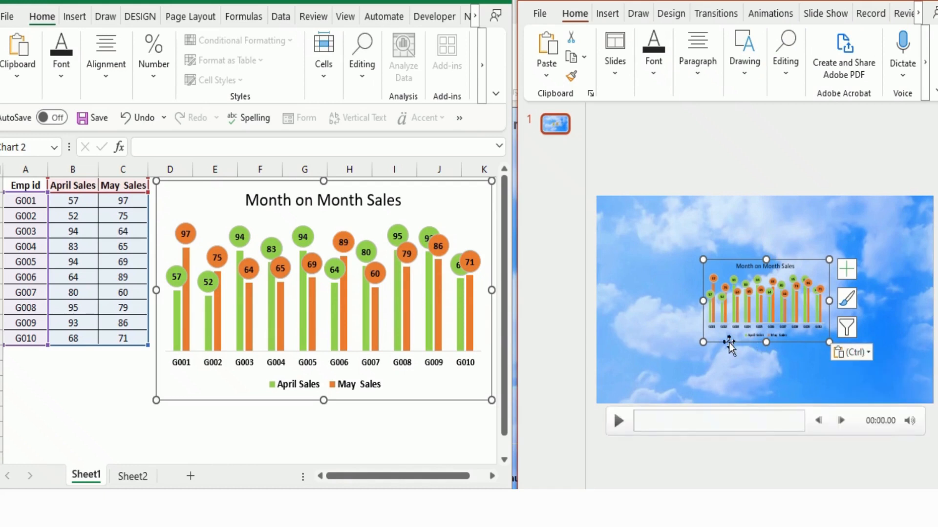
- Enlarge the pasted chart from two opposite corners to cover the whole slide
left_click_drag(703, 342, 596, 404)
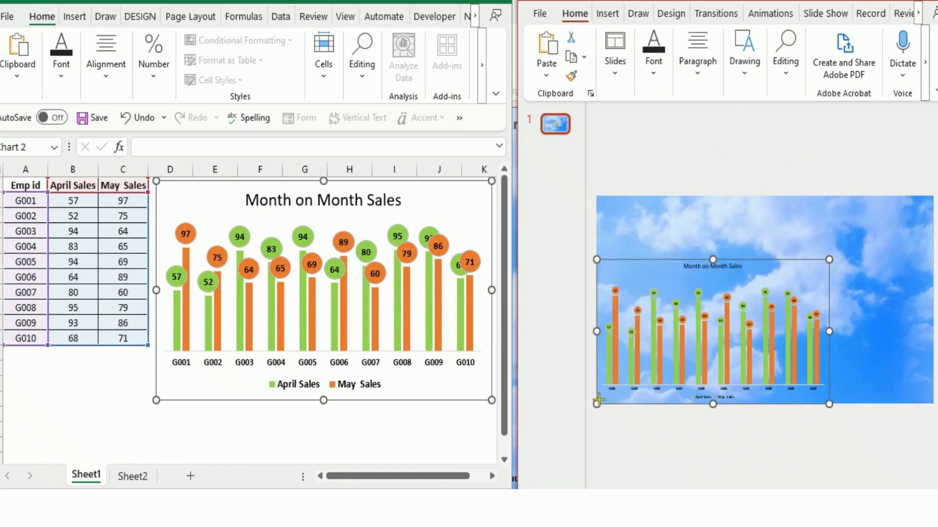
left_click_drag(829, 260, 933, 197)
- Set the font size of the Month on Month Sales title in the slide's chart to 32
left_click(767, 203)
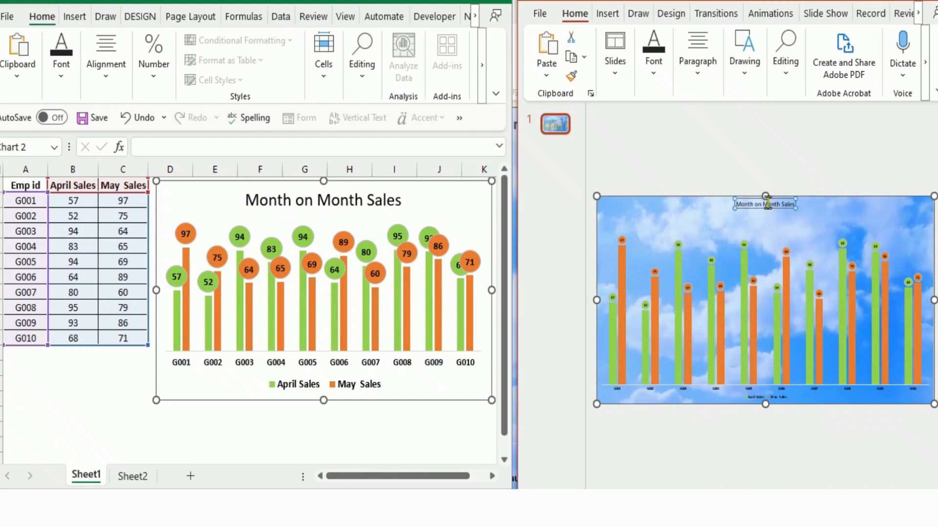
left_click(655, 73)
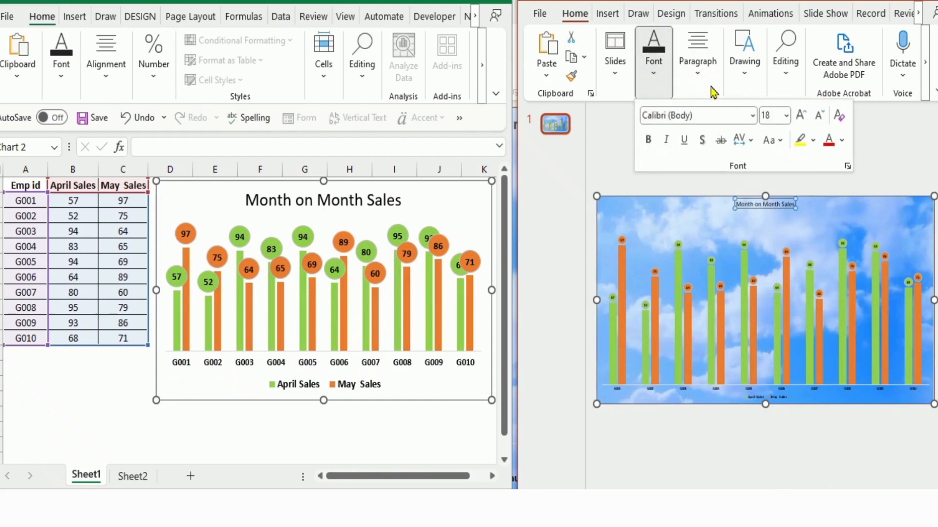
left_click(801, 116)
left_click(801, 117)
left_click(801, 117)
left_click(802, 117)
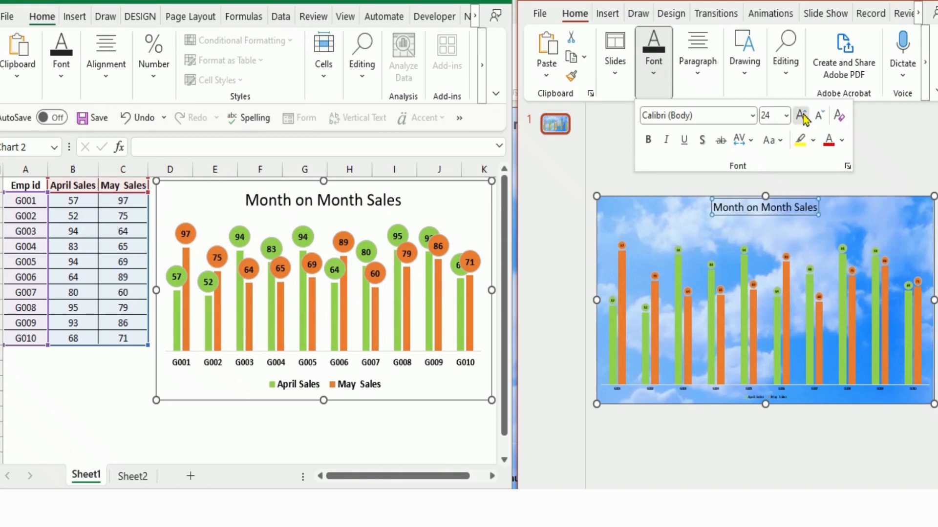
left_click(802, 117)
left_click(802, 116)
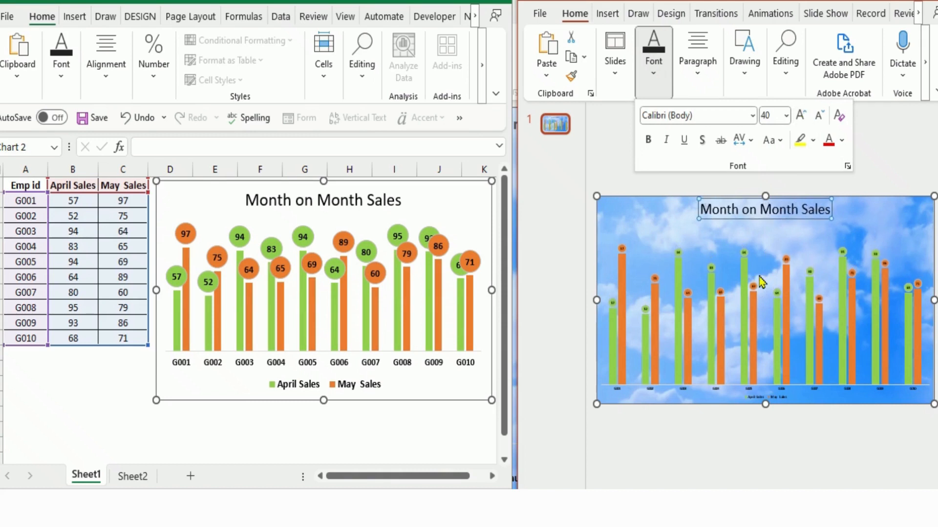
left_click(819, 117)
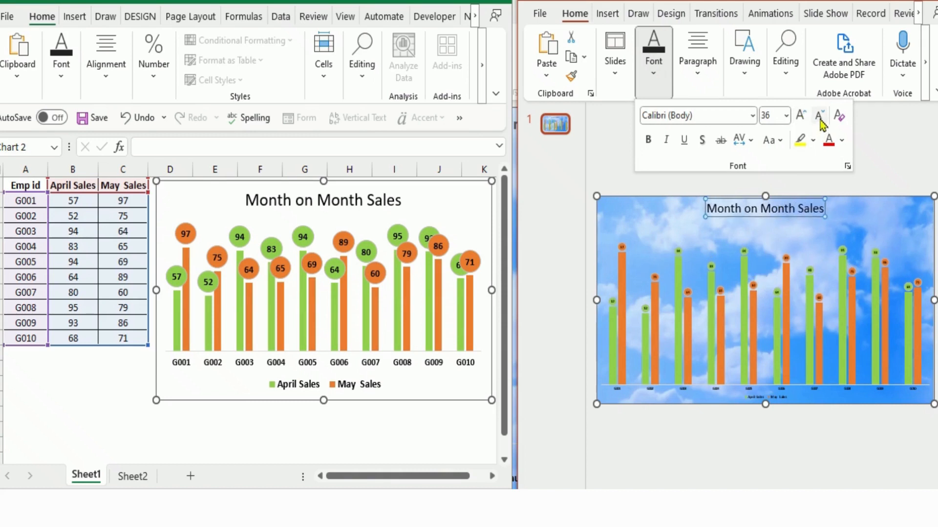
left_click(819, 117)
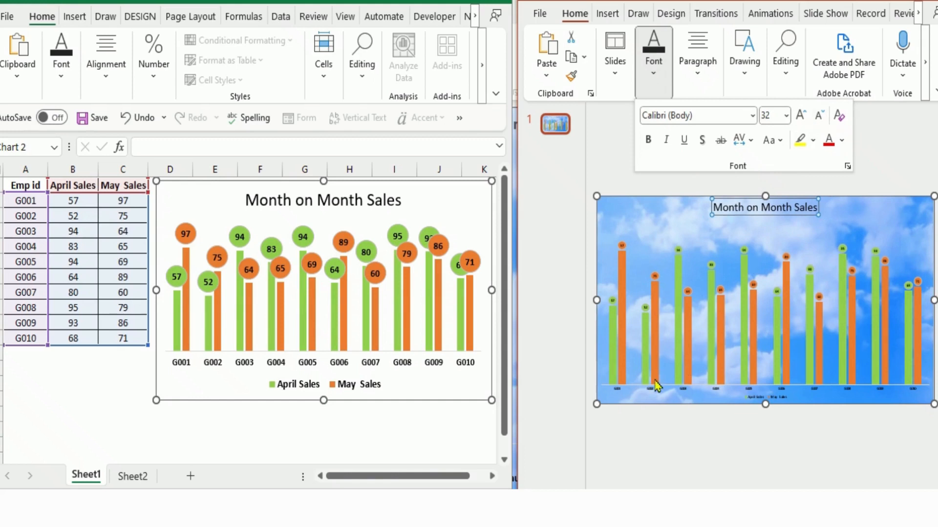
- Increase the font size of the employee ID labels on the slide chart's horizontal axis to 16
left_click(618, 393)
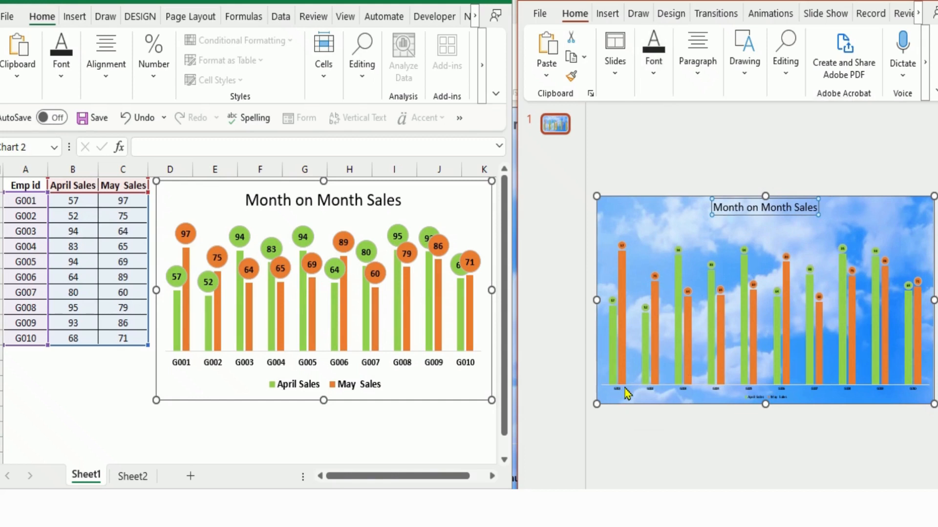
left_click(619, 389)
left_click(654, 74)
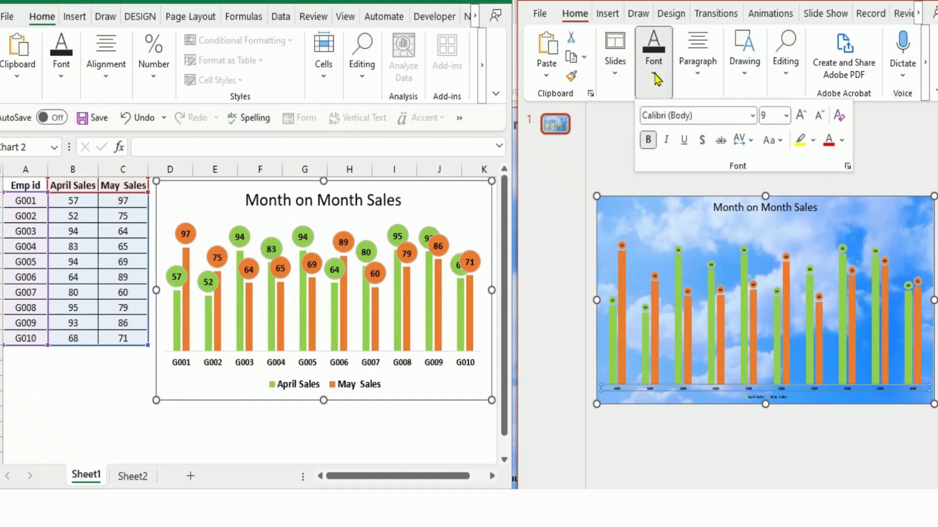
left_click(802, 117)
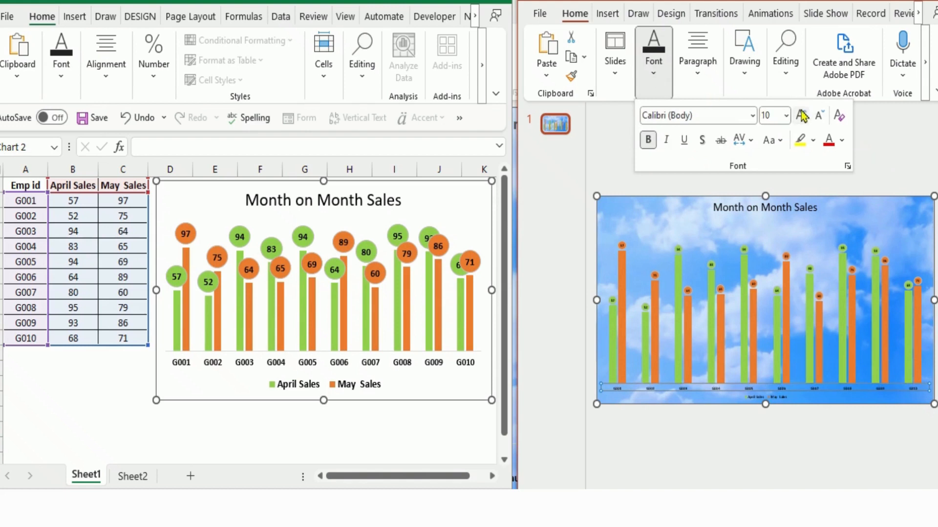
left_click(802, 116)
left_click(802, 116)
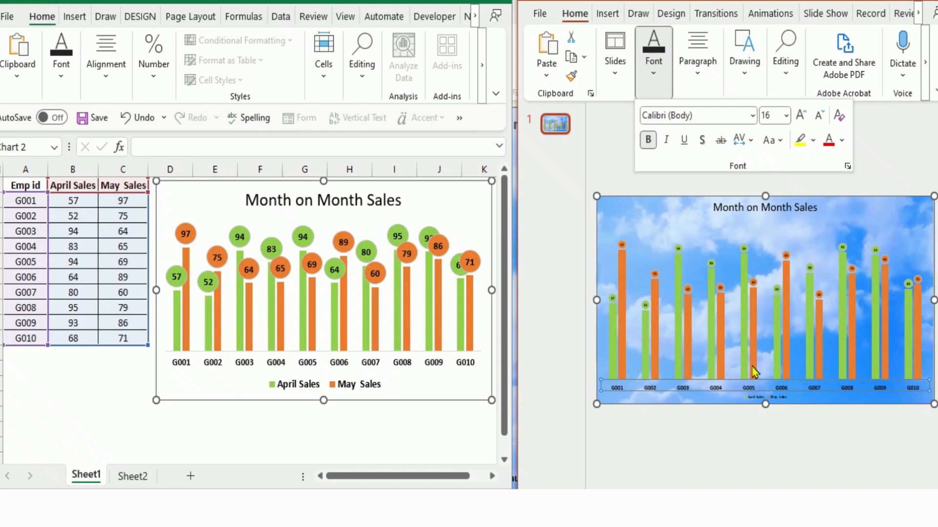
- Enlarge the legend text of the slide's chart to font size 18
left_click(756, 401)
left_click(756, 398)
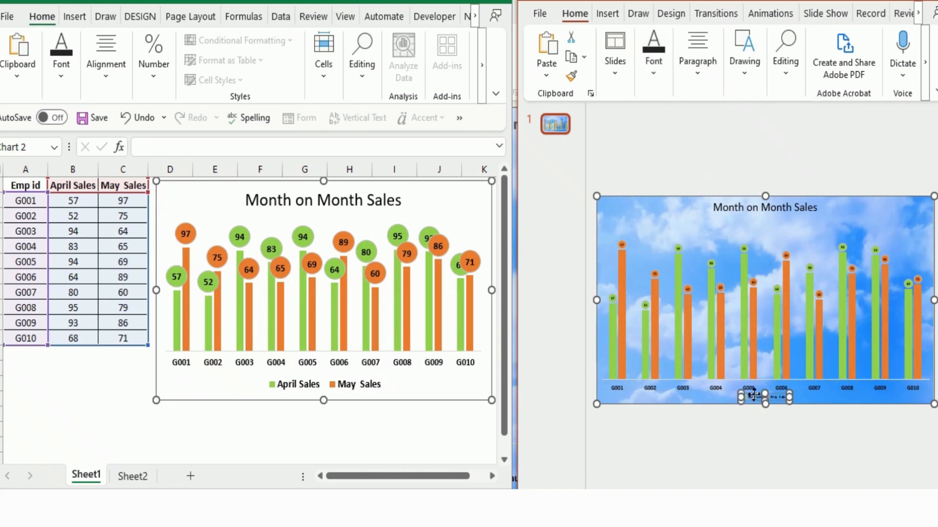
left_click(645, 71)
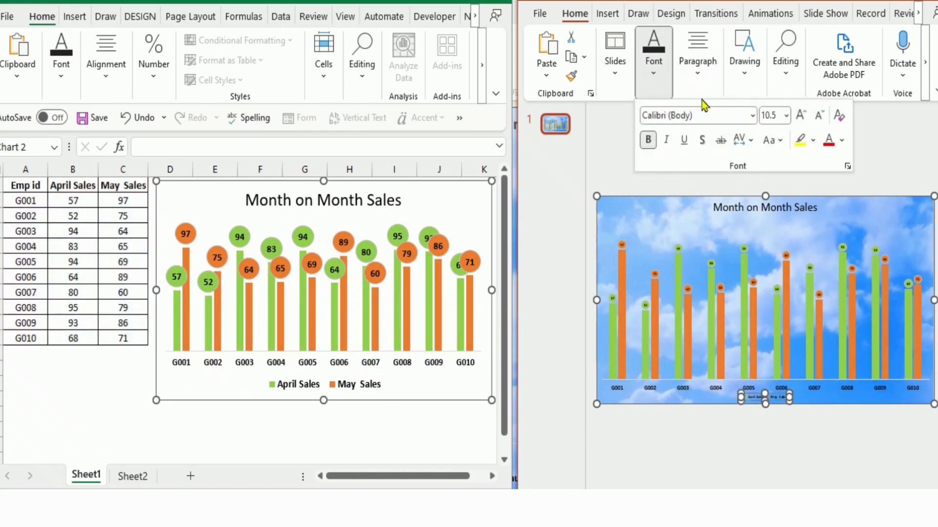
left_click(801, 119)
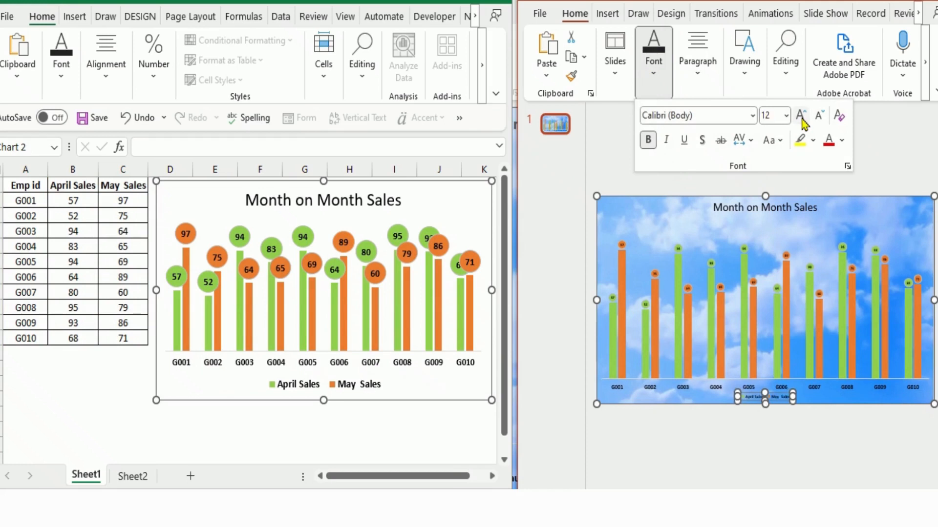
left_click(802, 120)
left_click(801, 119)
left_click(801, 117)
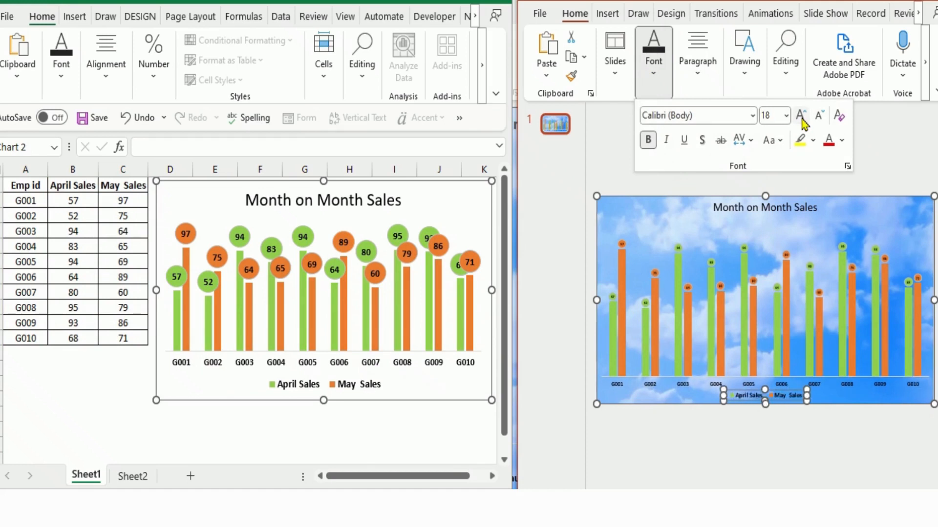
- Set the font size of the green April Sales data labels in the slide's chart to 14
left_click(613, 299)
left_click(613, 299)
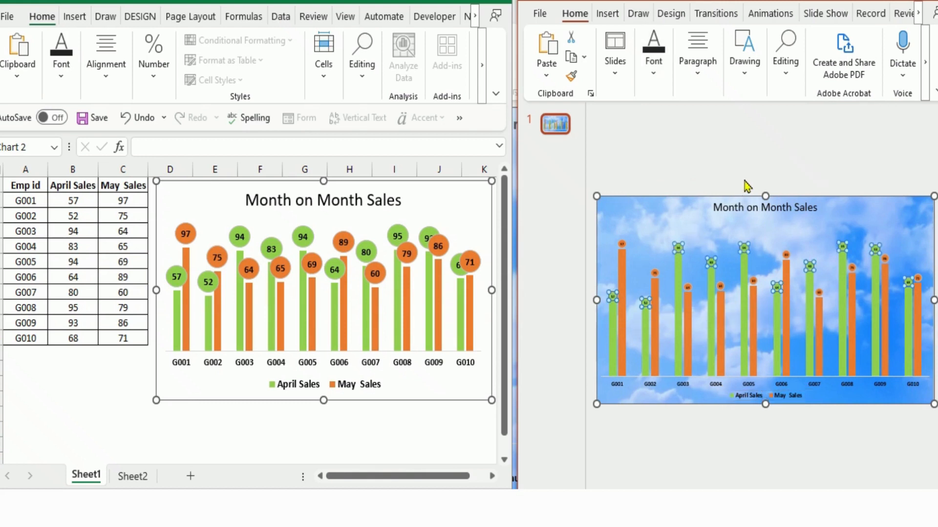
left_click(654, 68)
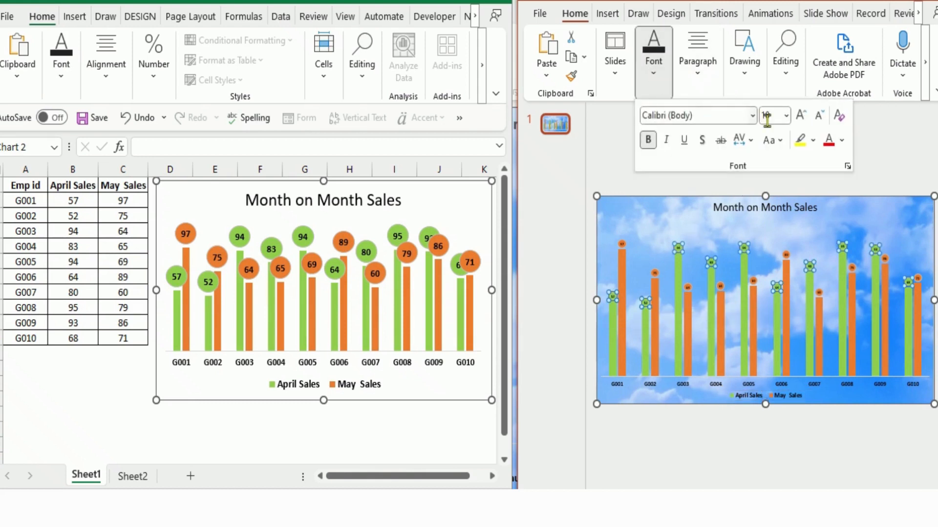
left_click(800, 117)
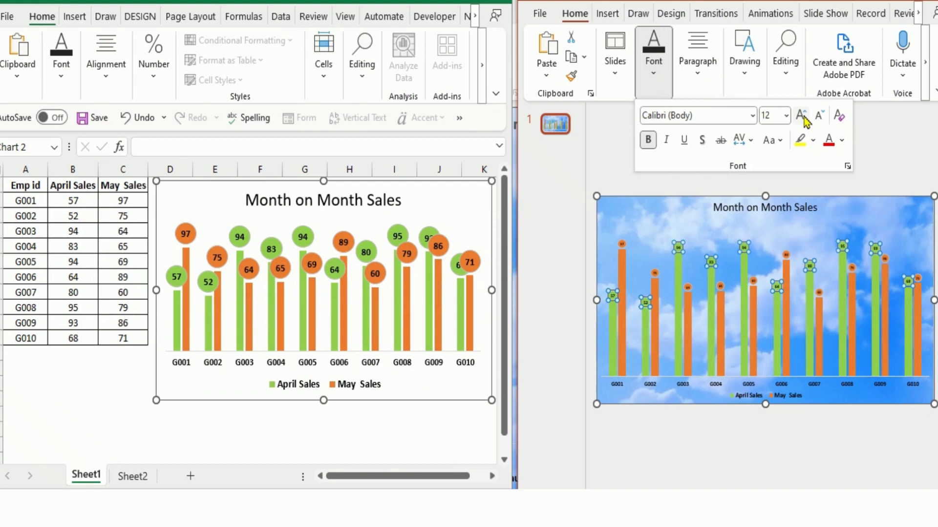
left_click(801, 117)
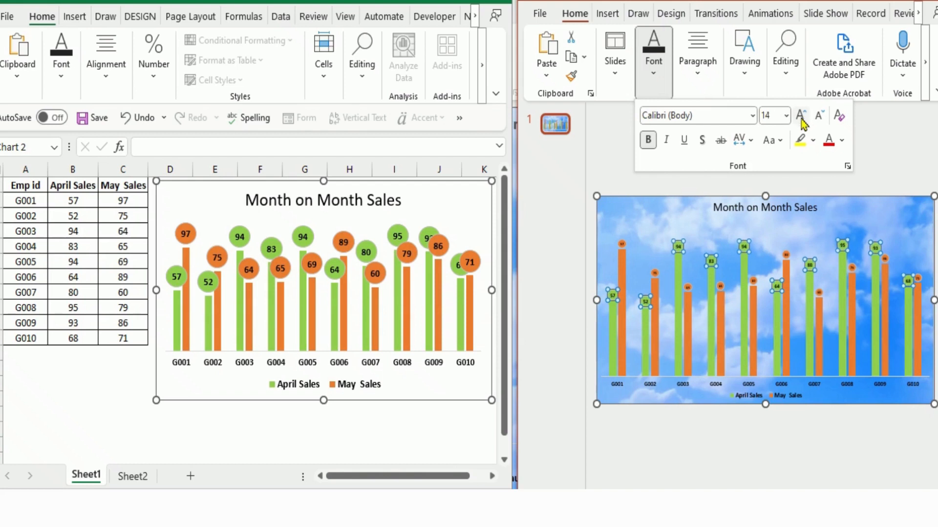
- Set the font size of the orange May Sales data labels in the slide's chart to 14
left_click(623, 242)
left_click(623, 242)
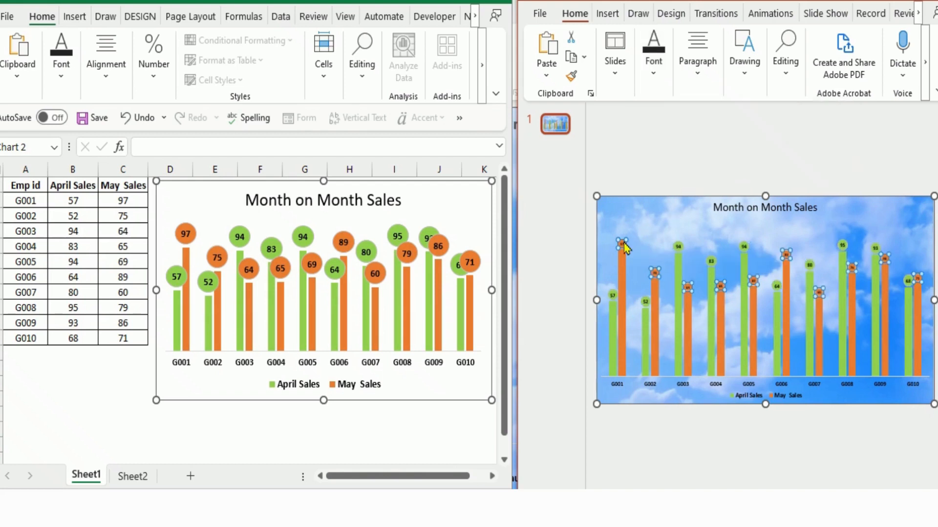
left_click(653, 56)
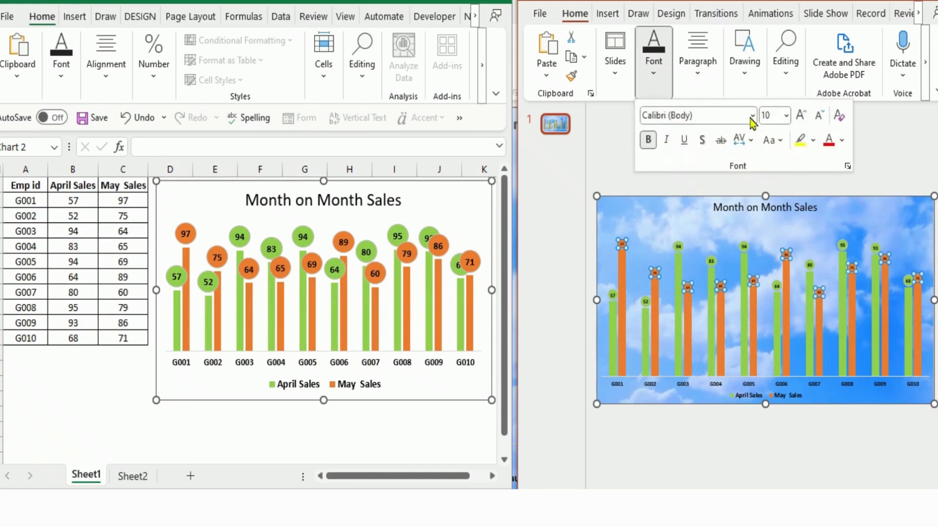
left_click(799, 118)
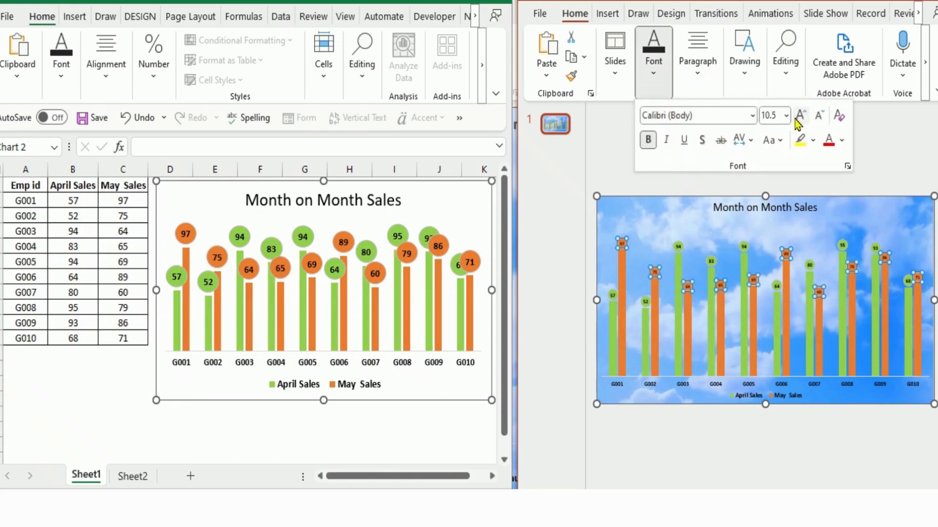
left_click(796, 119)
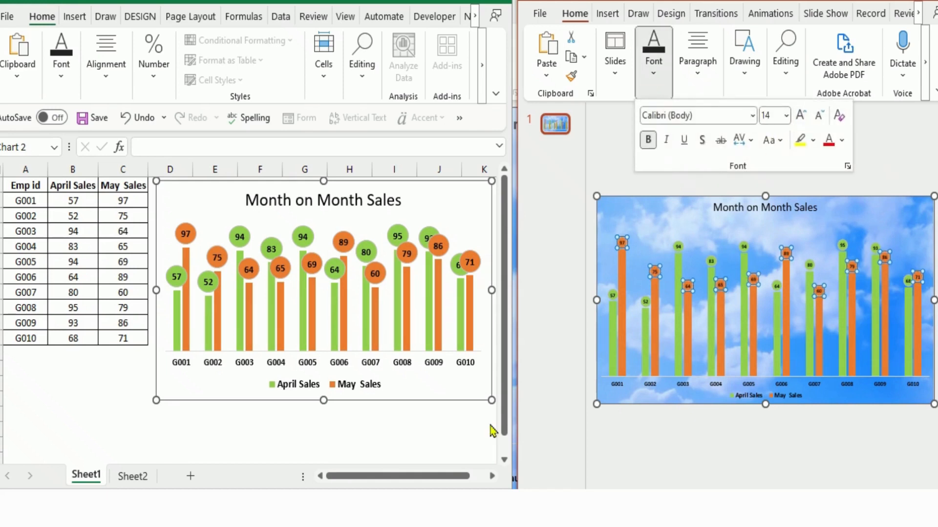
- Switch to Excel and recalculate the worksheet repeatedly to refresh the sales figures and the linked chart on the slide
left_click(403, 442)
left_click(347, 431)
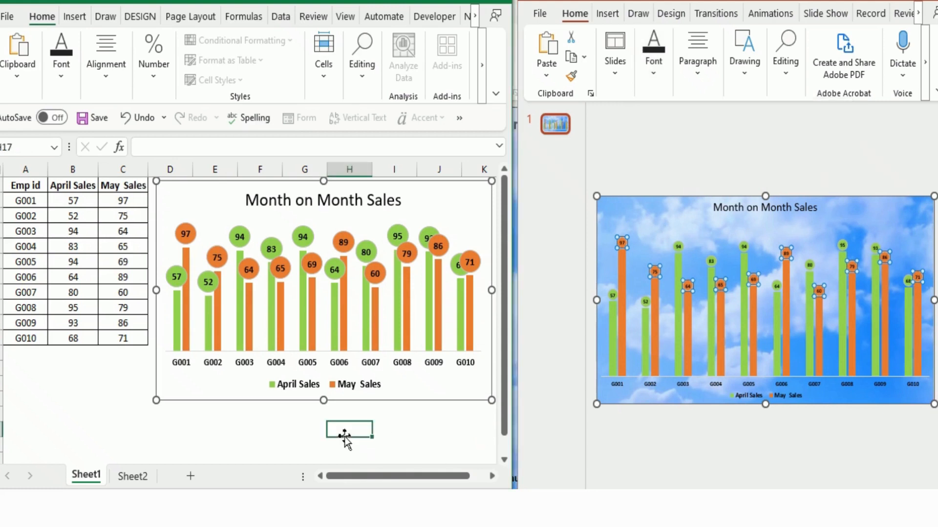
key("F9")
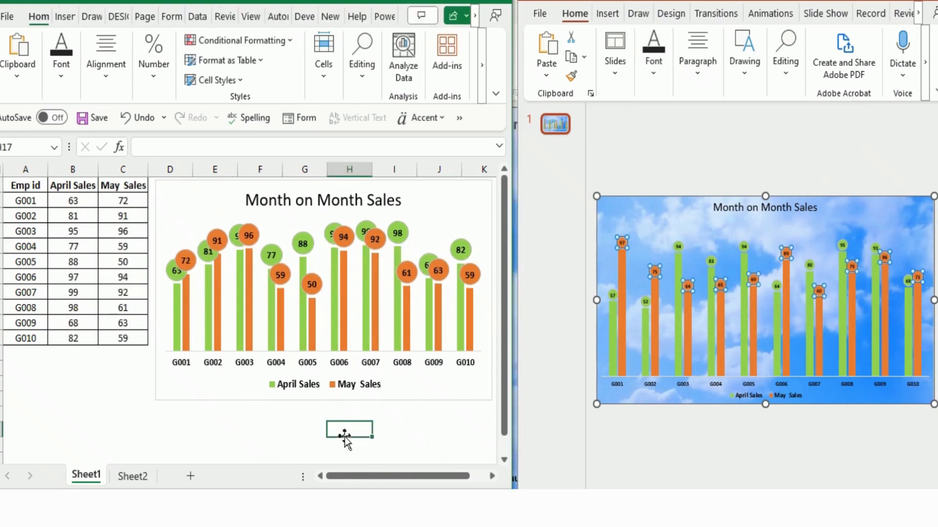
key("F9")
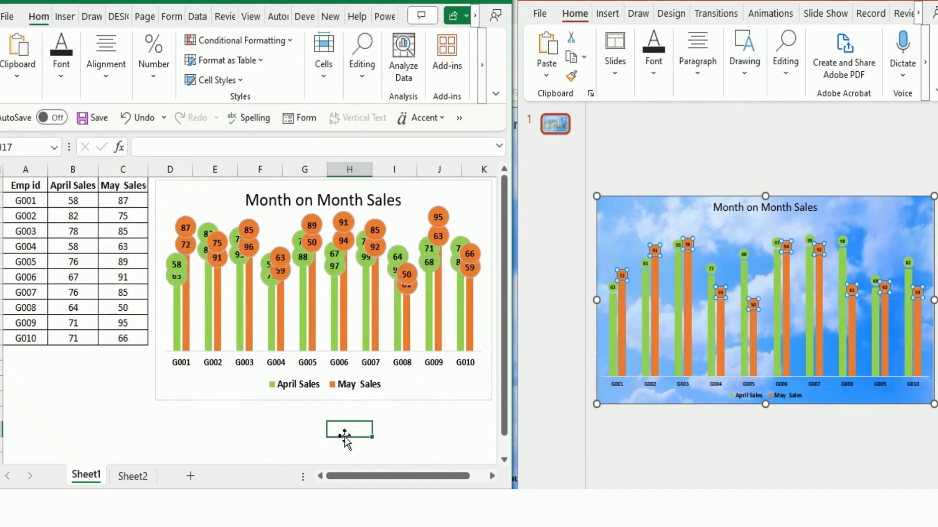
left_click(652, 204)
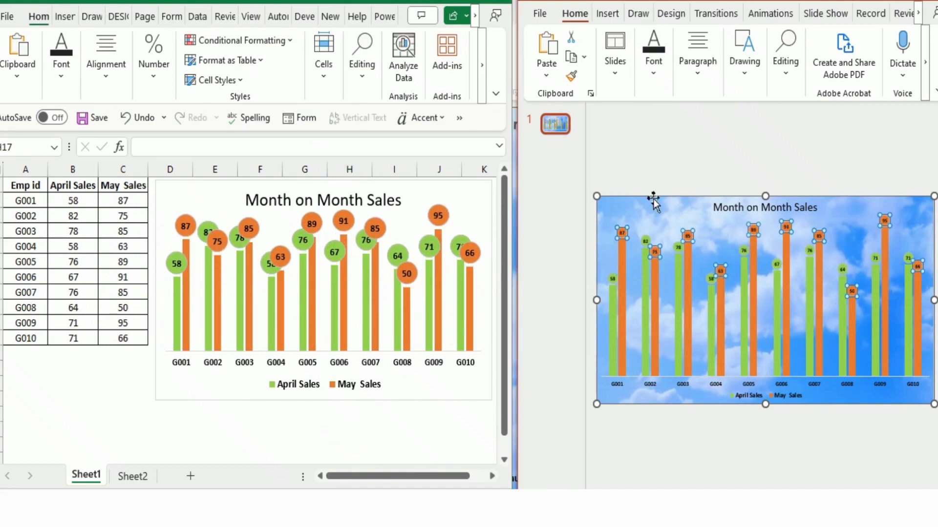
left_click(335, 436)
key("F9")
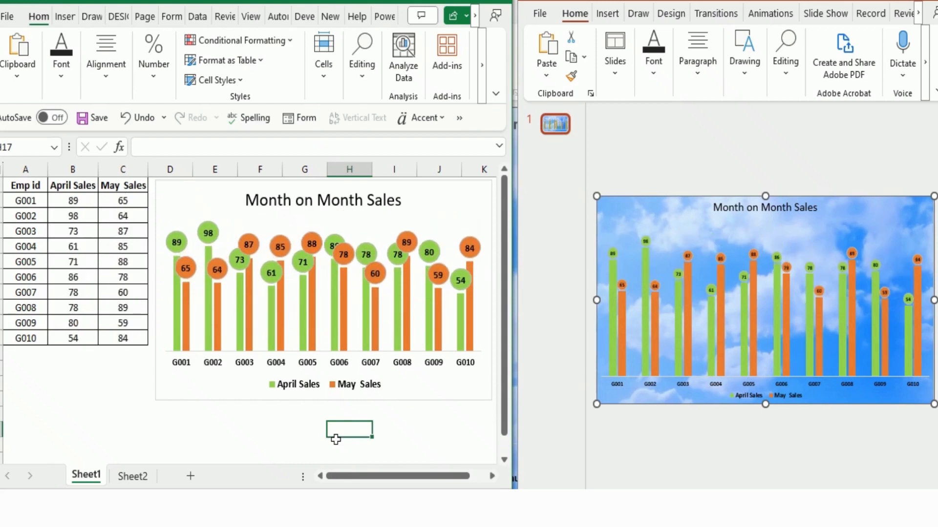
key("F9")
key("F9")
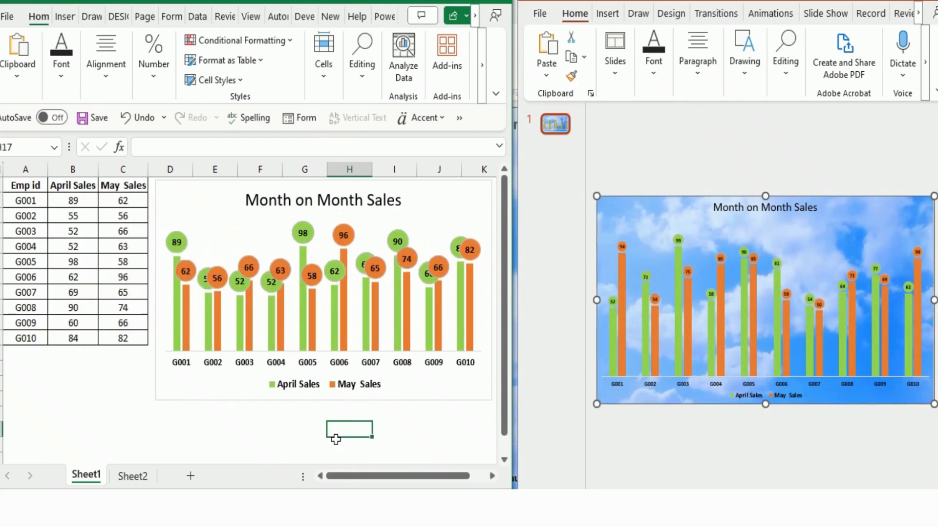
key("F9")
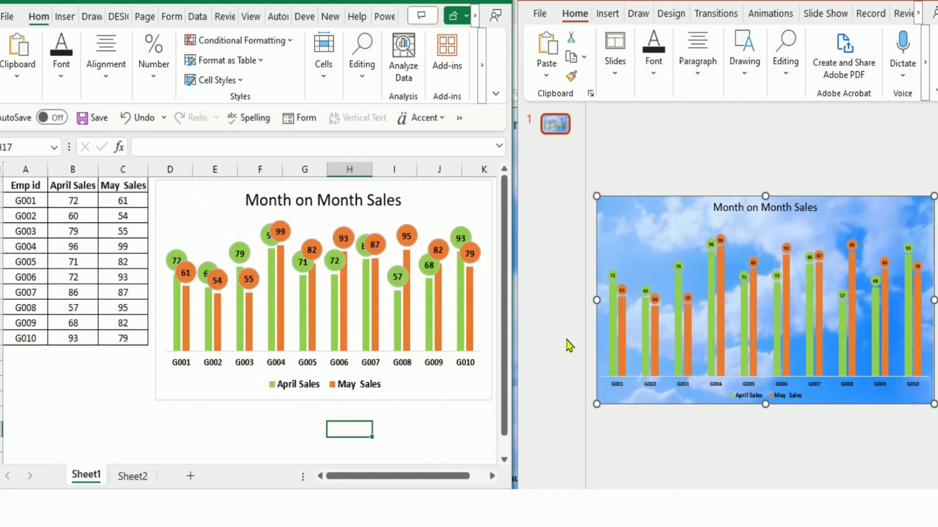
- Switch to PowerPoint, deselect the chart and play the sky video behind it
left_click(644, 254)
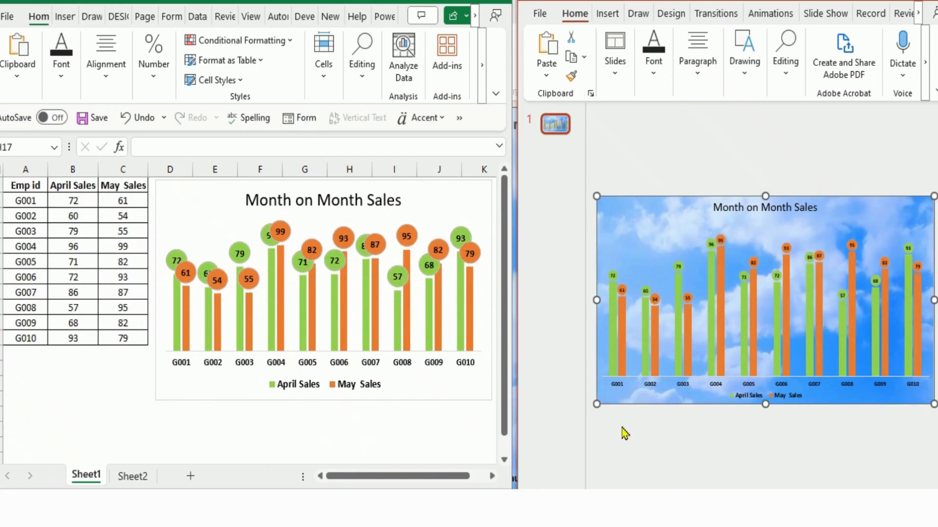
left_click(626, 413)
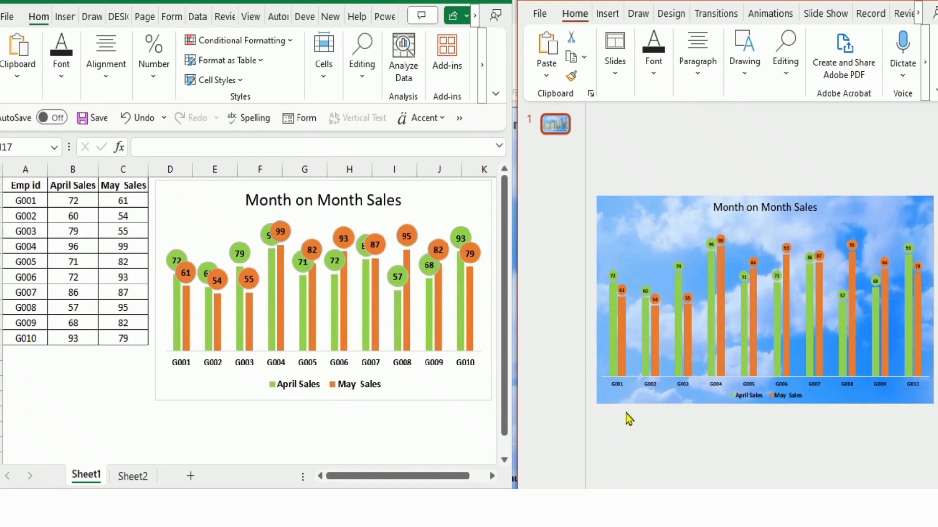
left_click(612, 395)
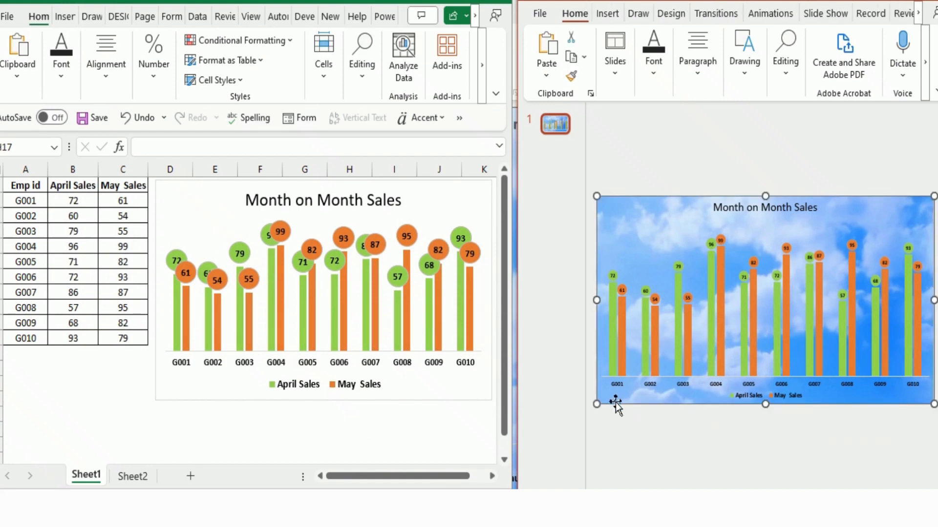
left_click(621, 418)
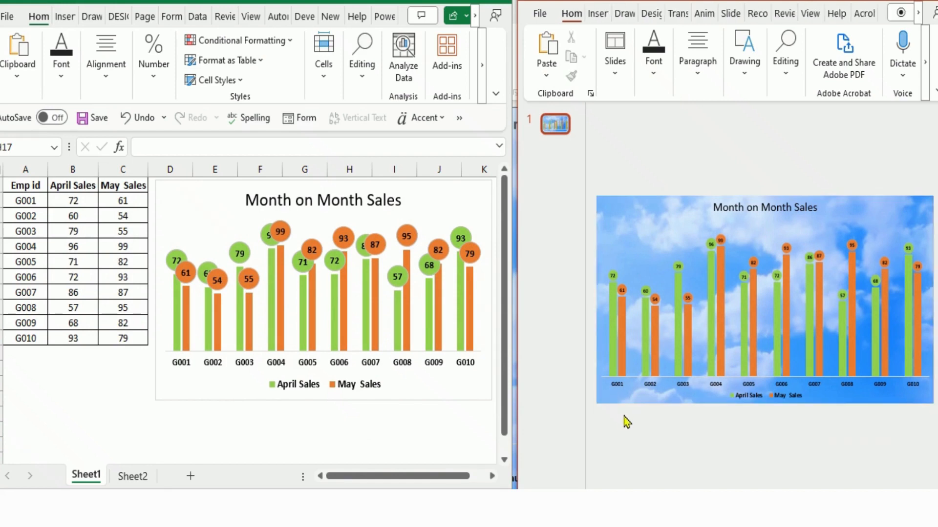
mouse_move(642, 398)
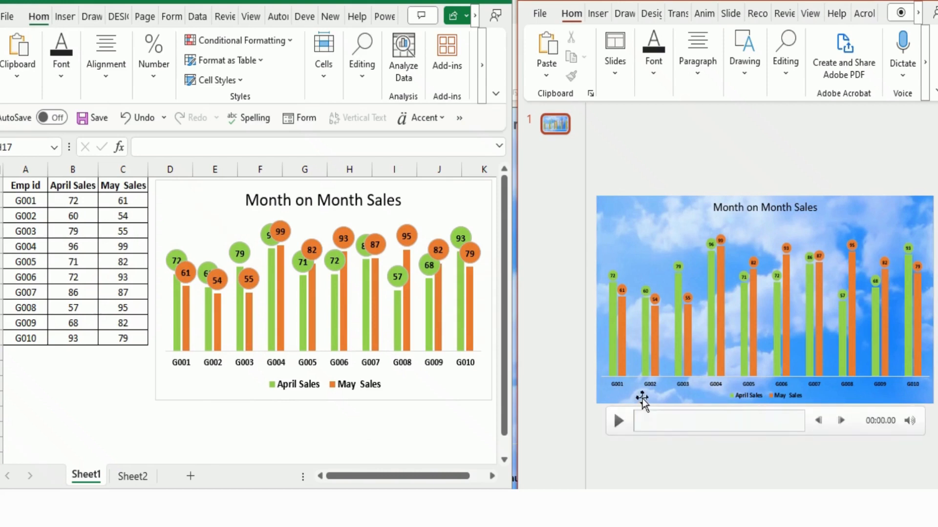
left_click(620, 420)
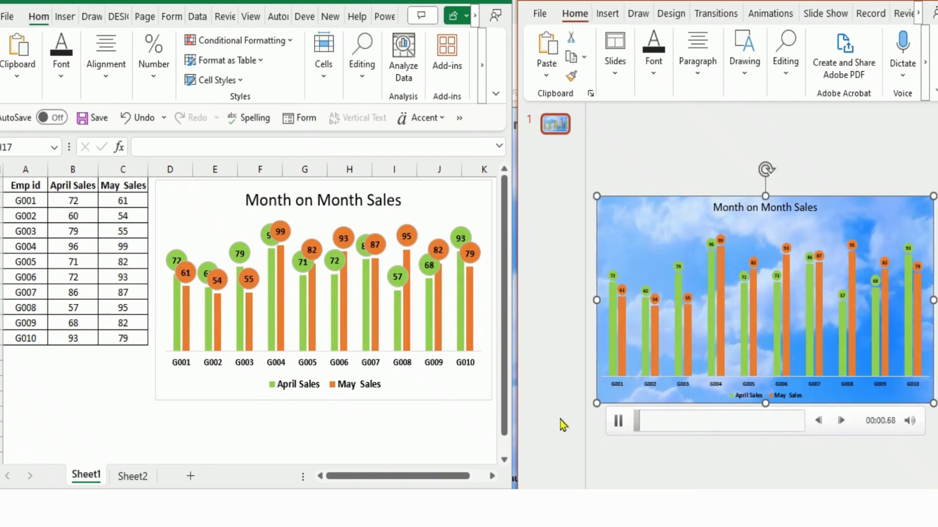